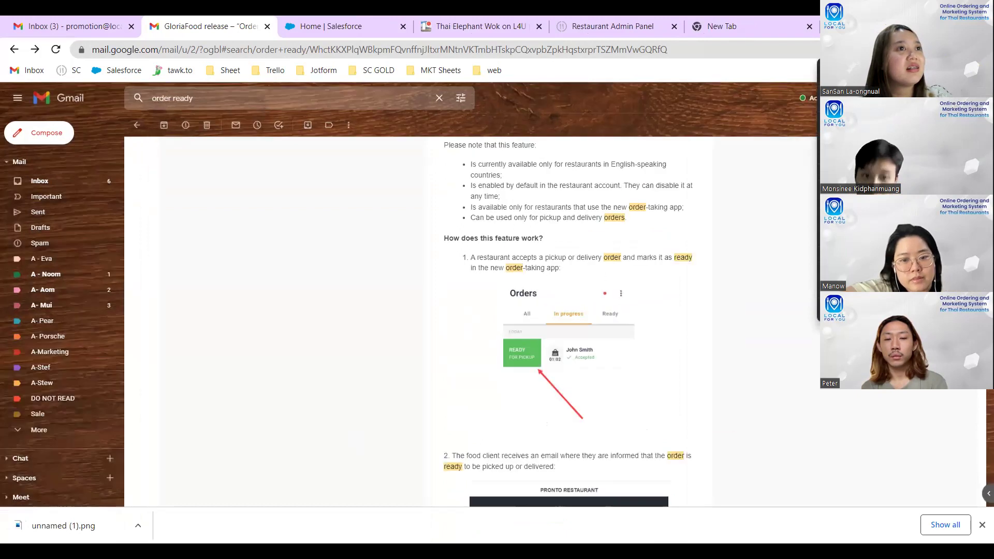
# - Read the GloriaFood order ready release email, covering how the feature works and its sample pick-up and delivery notifications
pyautogui.scroll(-3, 492, 321)
pyautogui.scroll(2, 574, 332)
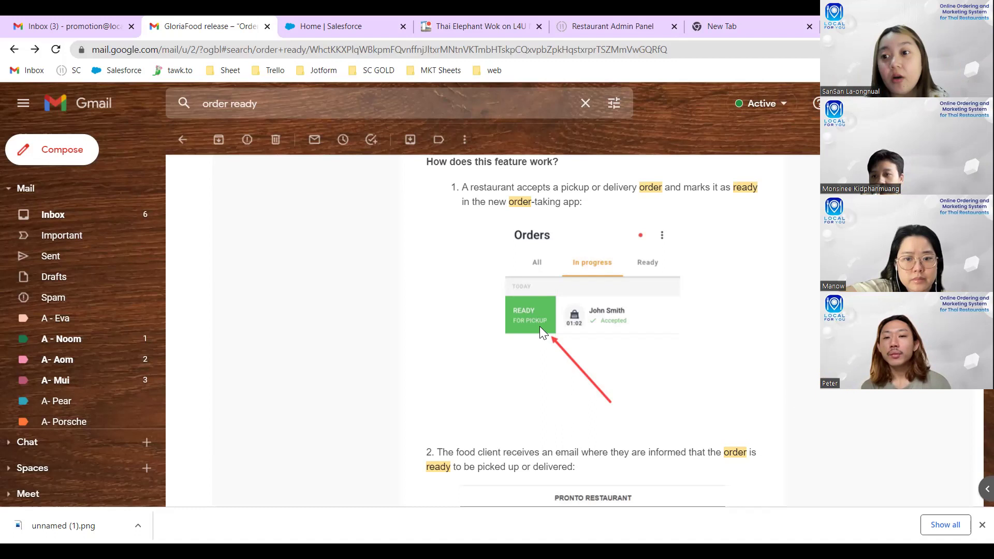
pyautogui.scroll(-1, 642, 344)
pyautogui.scroll(-5, 642, 345)
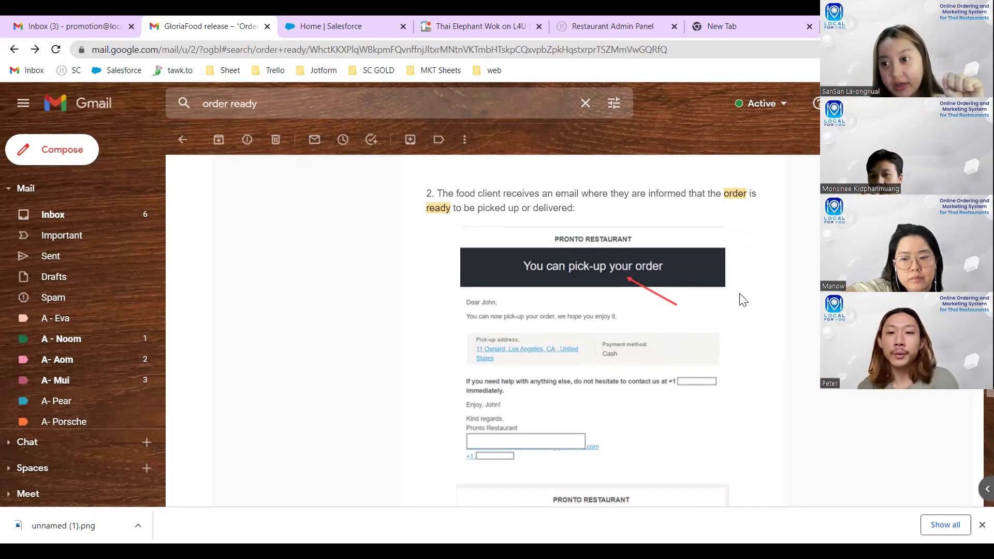
pyautogui.scroll(-1, 740, 307)
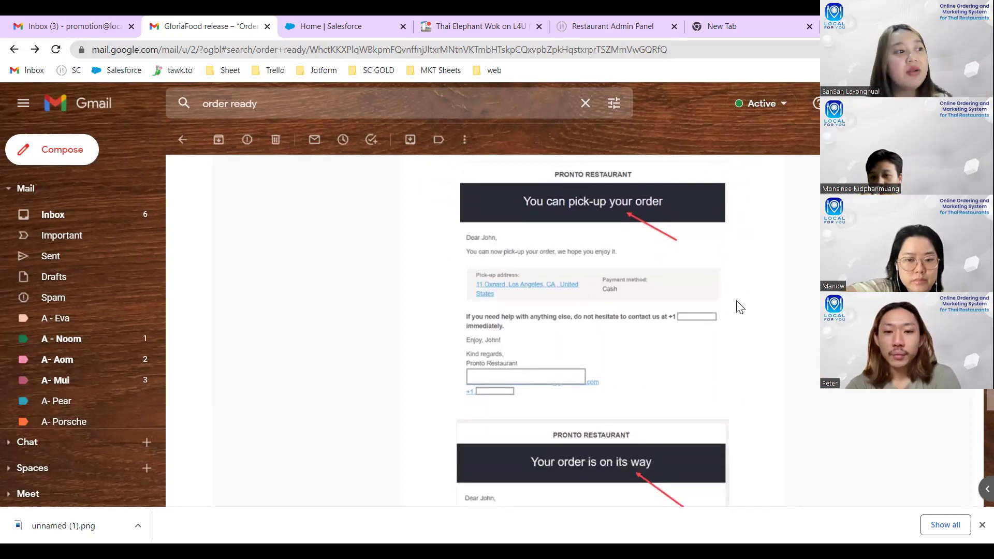
pyautogui.scroll(-2, 740, 307)
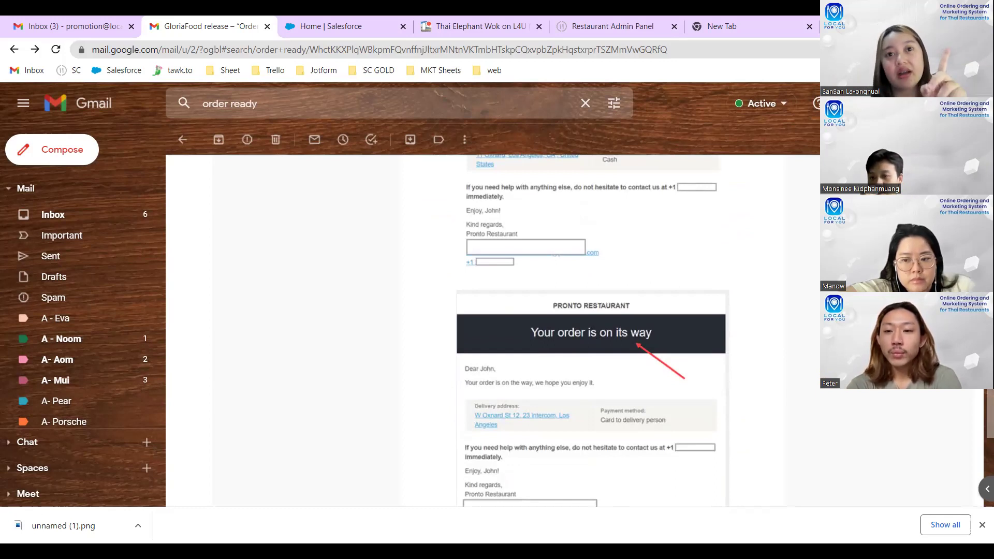
pyautogui.scroll(-2, 590, 332)
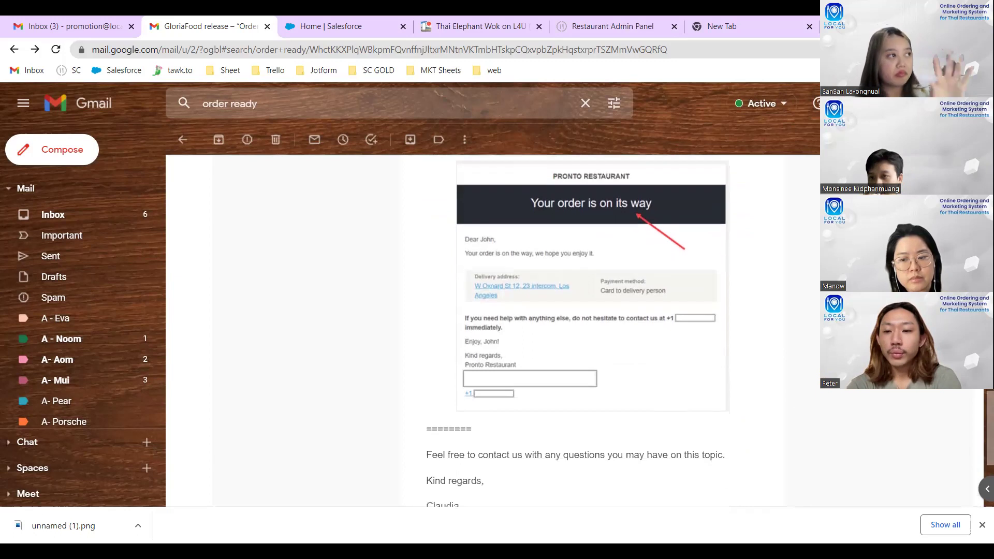
pyautogui.scroll(3, 591, 331)
# - Review the Demo Eats order ready email in the promotion inbox and return to the message list
pyautogui.click(99, 25)
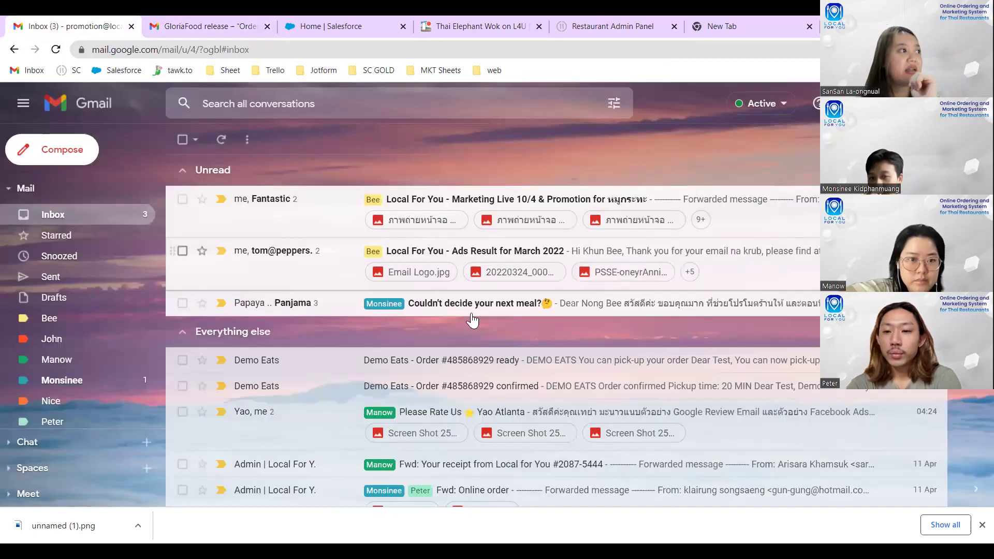
pyautogui.click(525, 367)
pyautogui.scroll(-2, 706, 302)
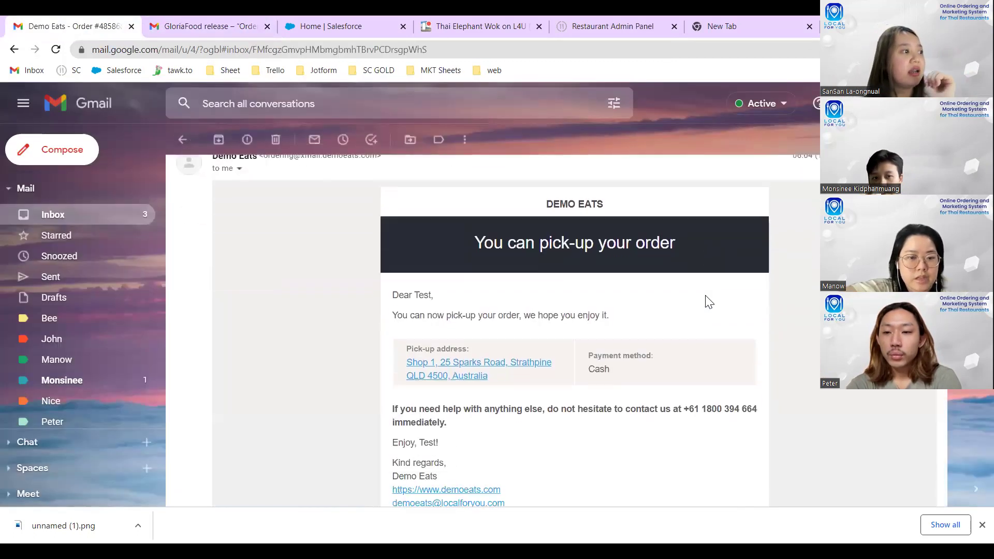
pyautogui.scroll(-5, 707, 301)
pyautogui.scroll(5, 707, 301)
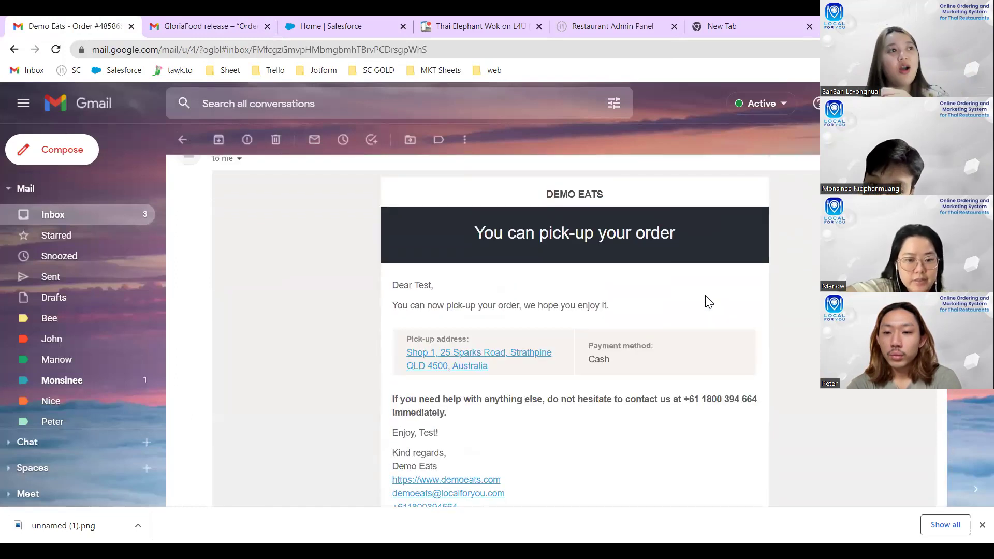
pyautogui.click(182, 139)
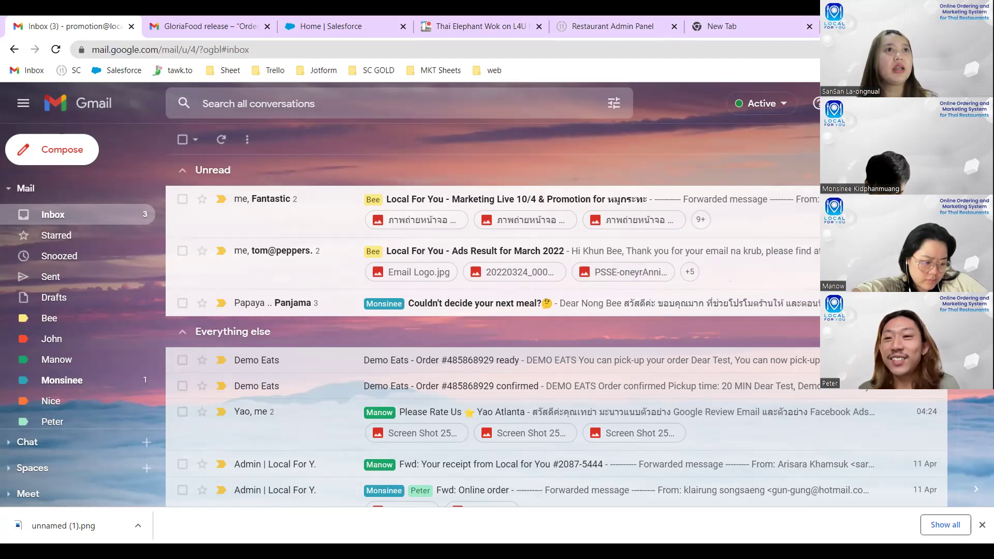
pyautogui.hotkey('ctrl', '-')
pyautogui.hotkey('ctrl', '-')
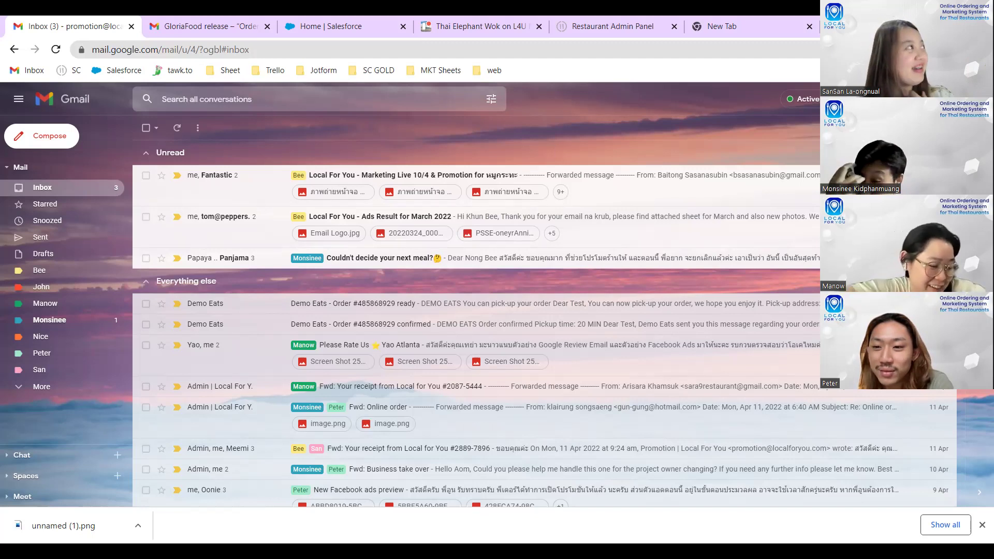
# - Close the Thai Elephant Wok card in Trello and look across the L4U Marketing Clients board to the Cancelled Accounts list
pyautogui.click(481, 26)
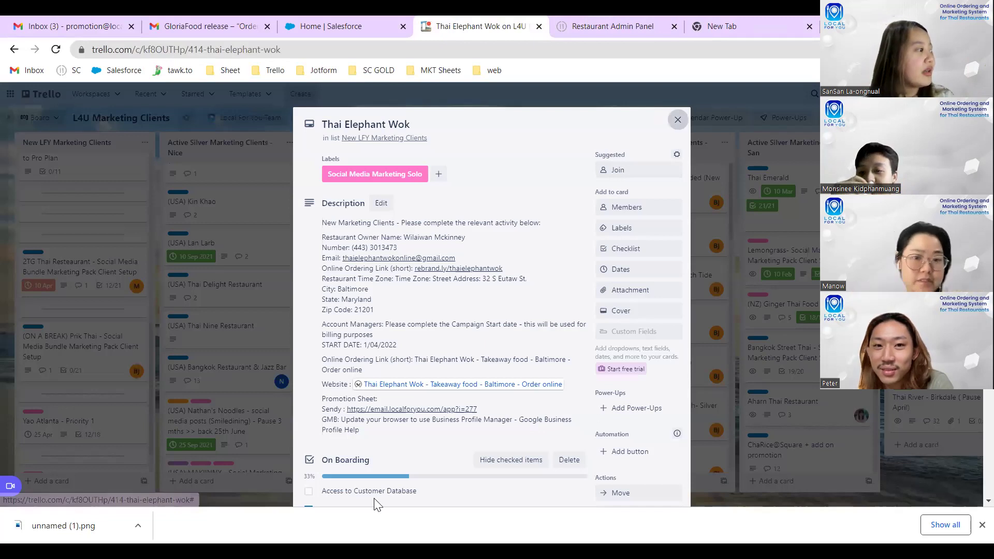
pyautogui.click(251, 449)
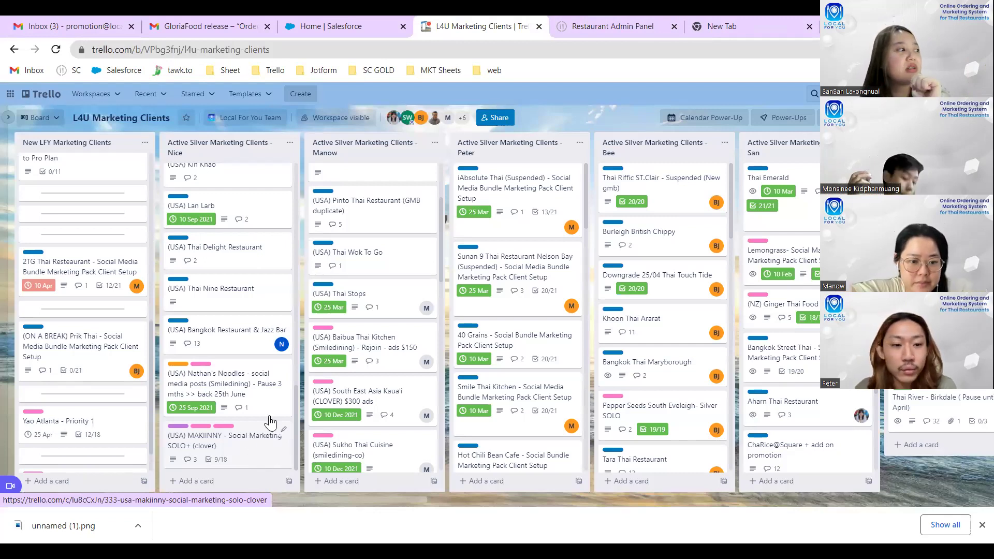
pyautogui.hscroll(10, 700, 481)
pyautogui.hscroll(10, 700, 480)
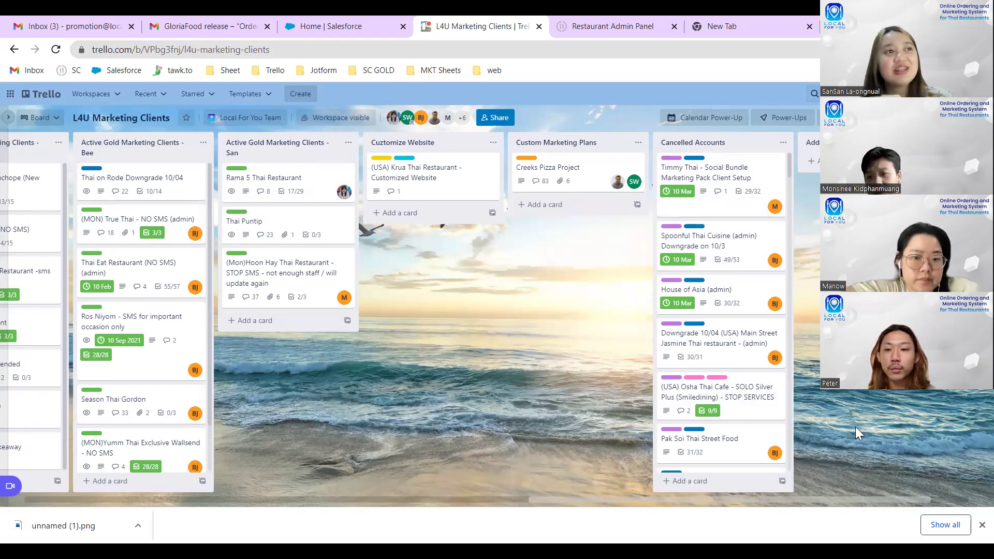
# - Dismiss the downloads bar and open the bookmarked Google Ads campaigns page for Local For You Clients (USD 2)
pyautogui.click(981, 524)
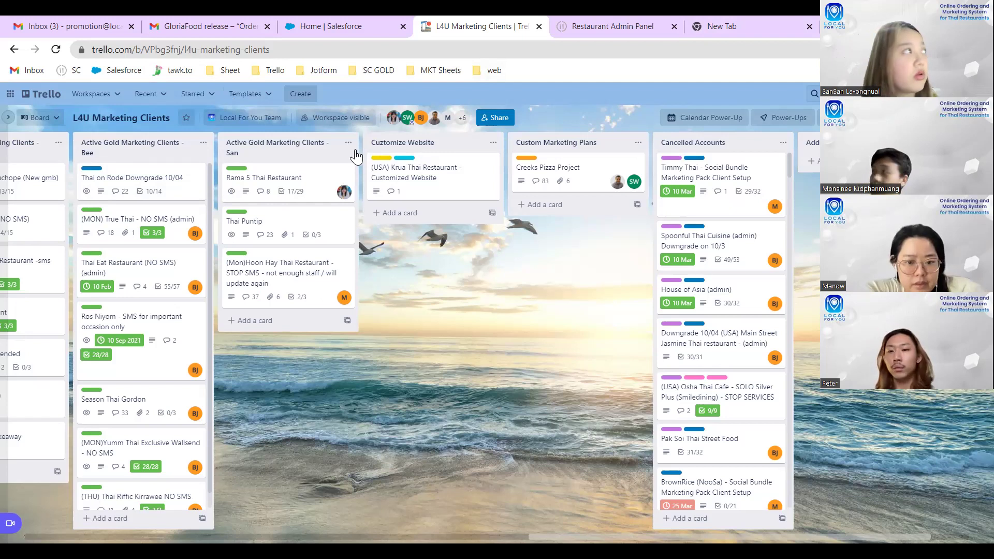
pyautogui.click(256, 71)
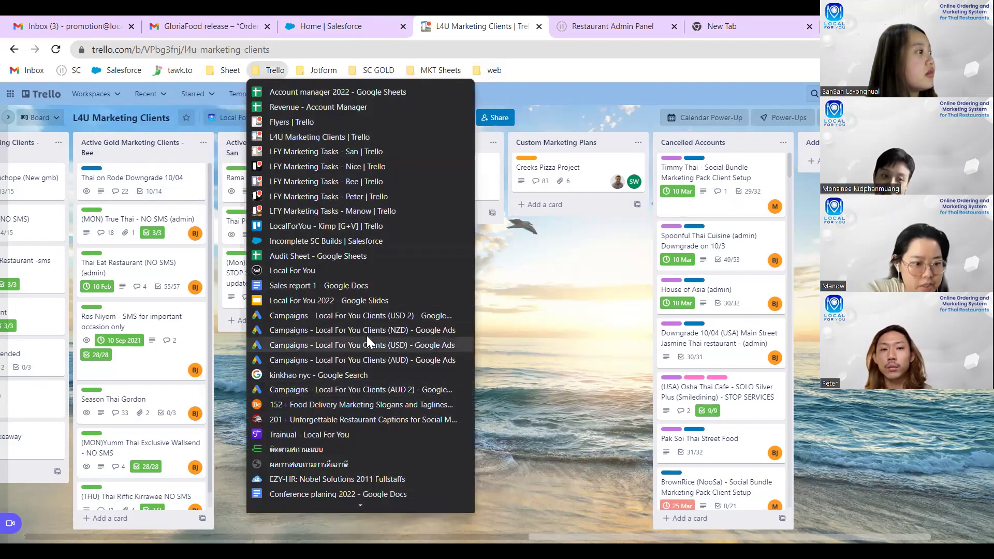
pyautogui.click(370, 317)
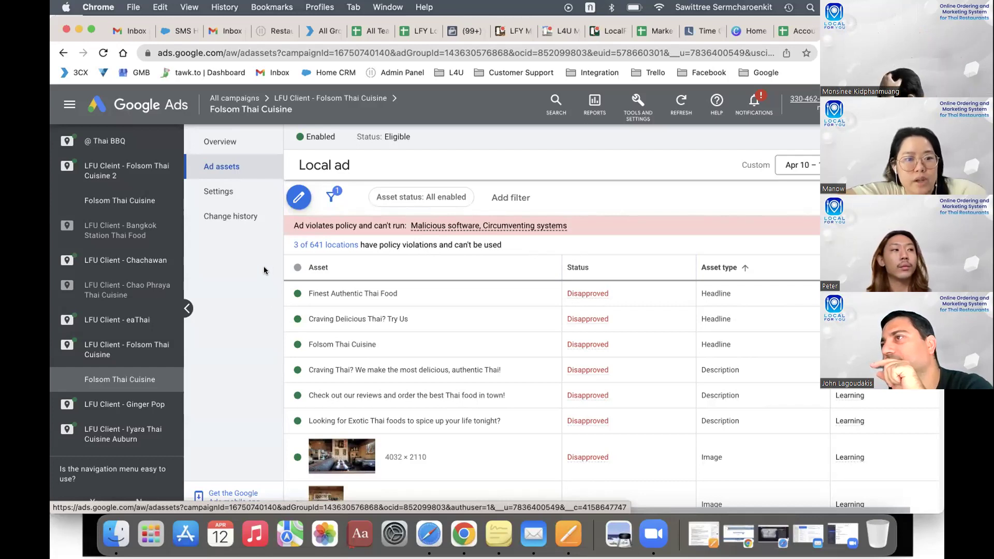
# - Find the LFU Client - Simply Thai Bistro campaign and view the ad assets of its Simply Thai Bistro ad group
pyautogui.scroll(2, 135, 310)
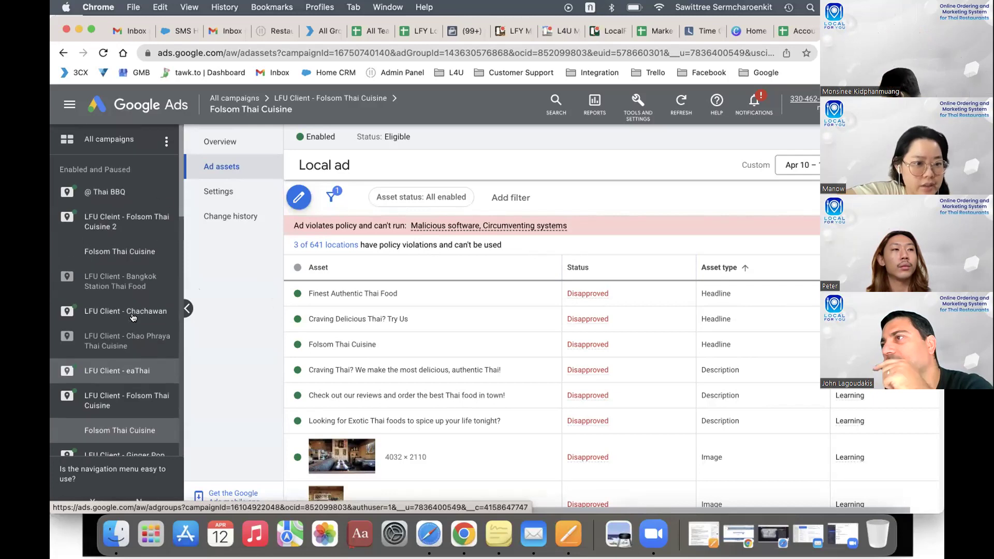
pyautogui.scroll(-4, 133, 318)
pyautogui.scroll(3, 133, 318)
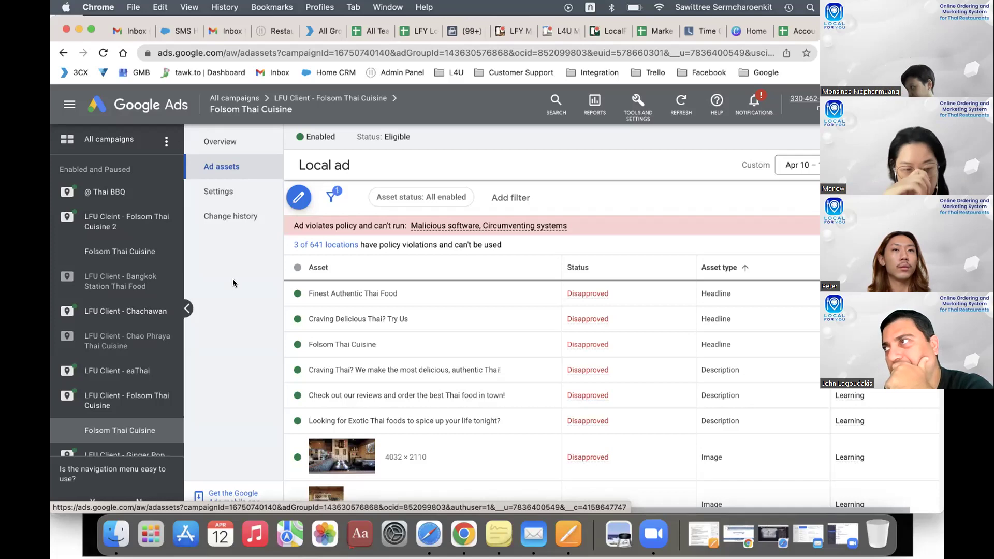
pyautogui.scroll(-6, 118, 301)
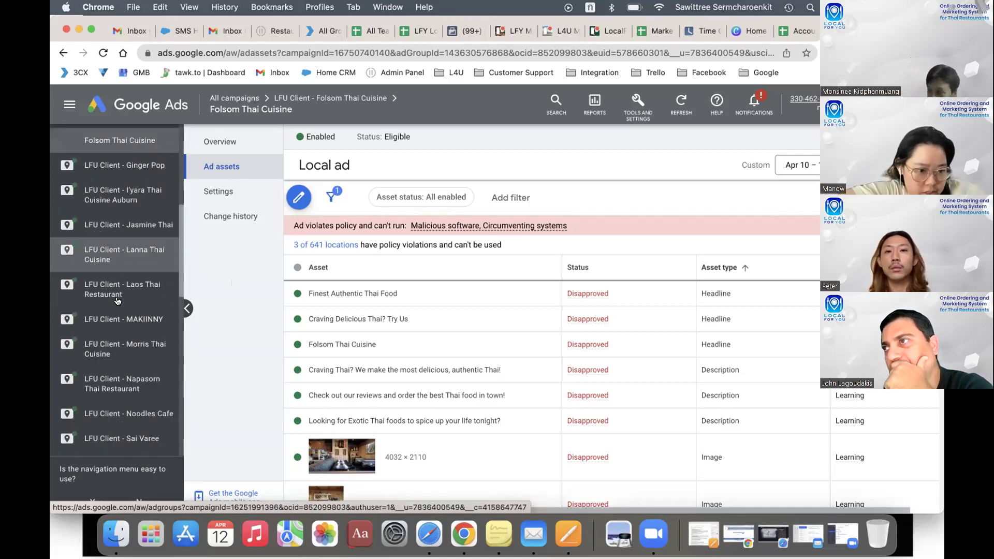
pyautogui.scroll(-3, 118, 300)
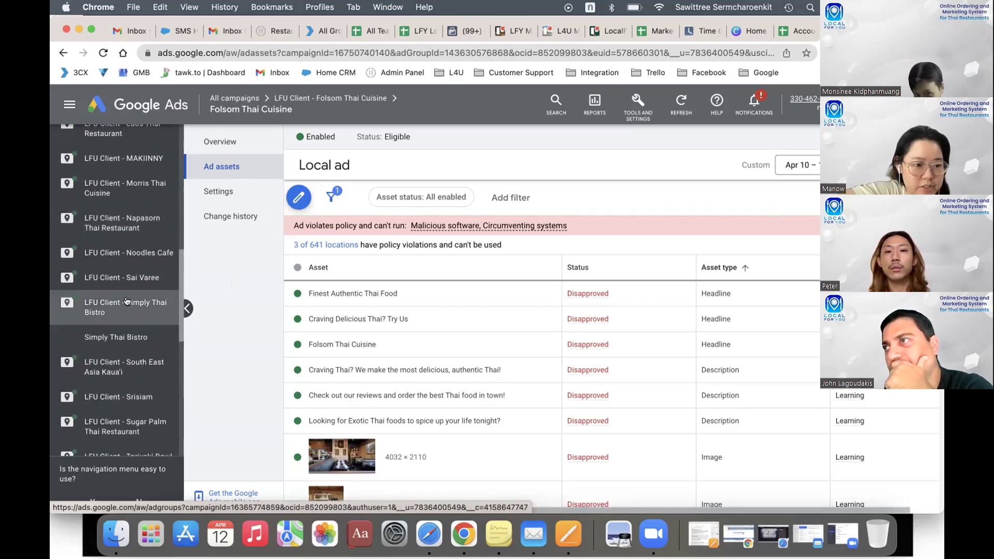
pyautogui.click(125, 301)
pyautogui.click(128, 338)
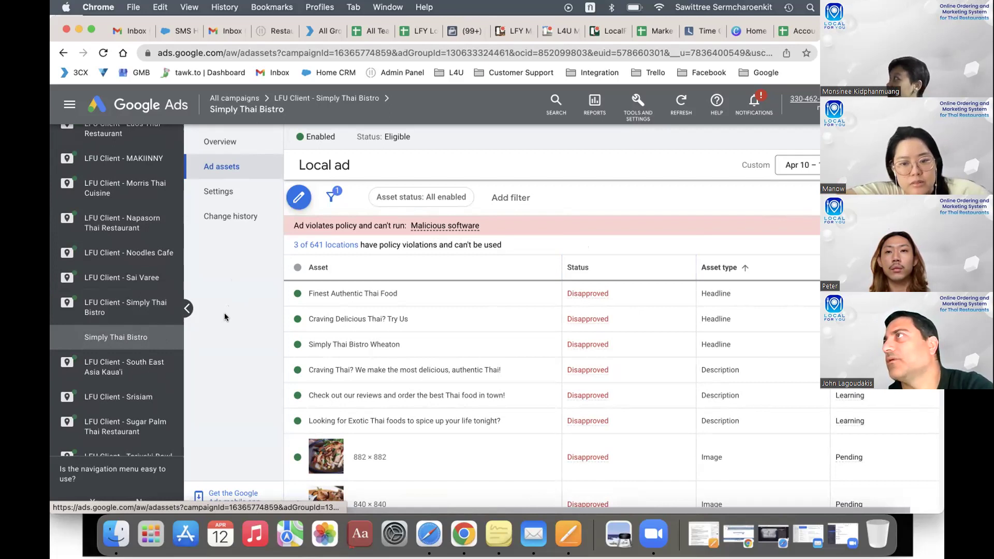
# - Look through the Campaigns table for all campaigns and open the LFU Client - Folsom Thai Cuisine campaign
pyautogui.scroll(20, 117, 311)
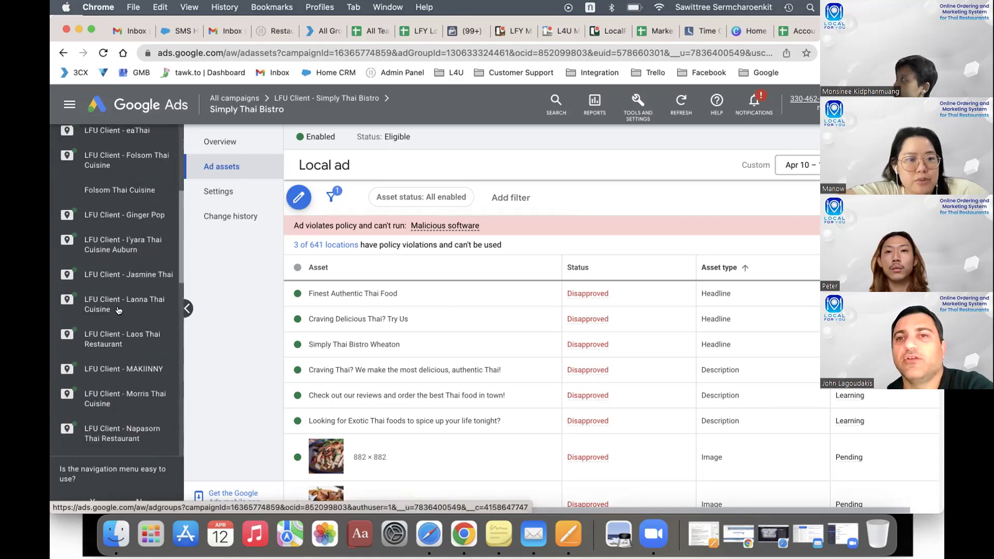
pyautogui.click(103, 139)
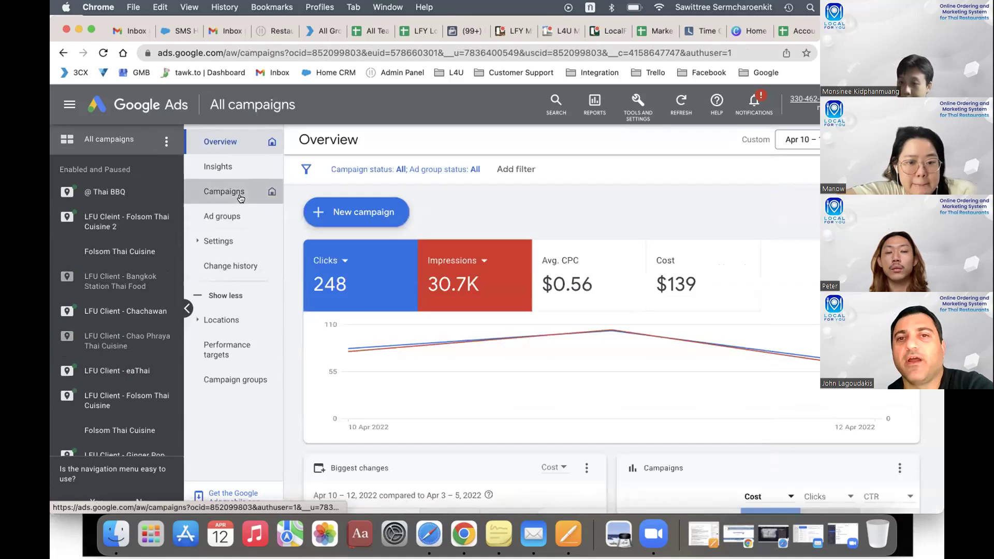
pyautogui.click(243, 191)
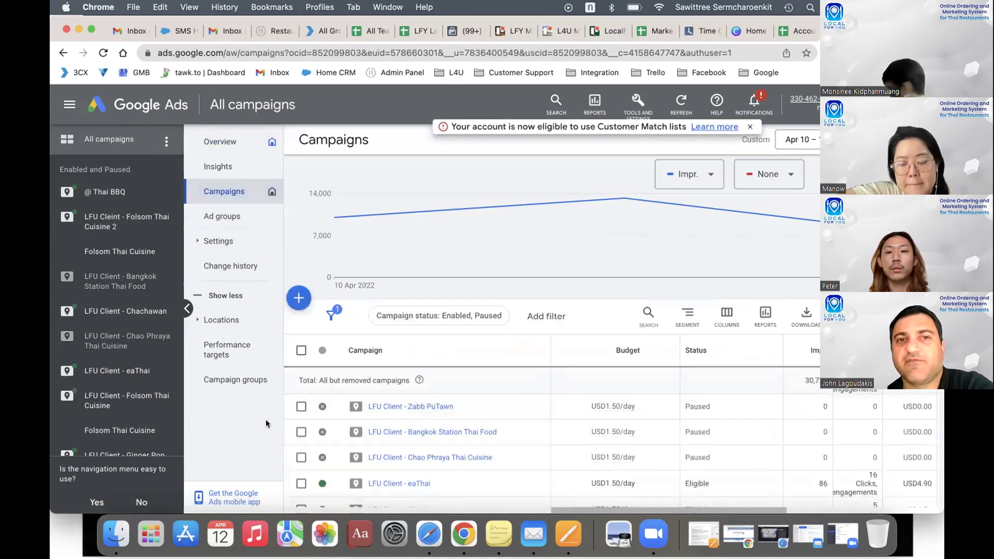
pyautogui.scroll(-15, 445, 355)
pyautogui.scroll(3, 510, 356)
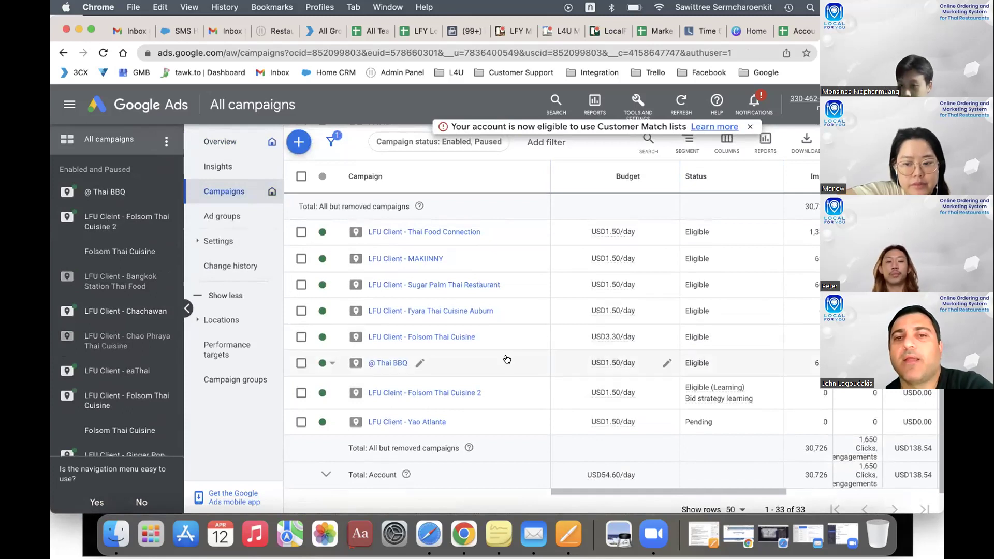
pyautogui.click(435, 337)
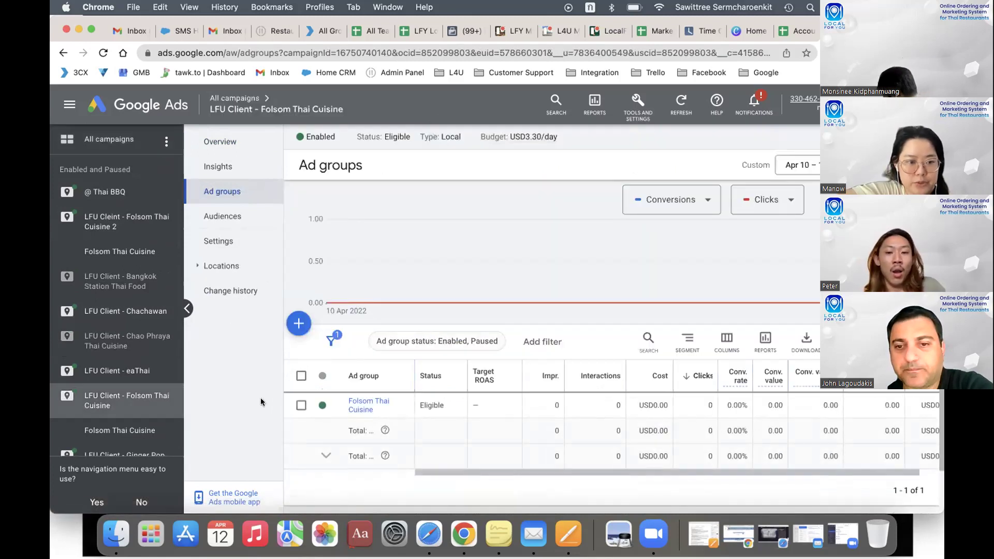
# - Open Google Ads in a maximized new Chrome window
pyautogui.click(598, 502)
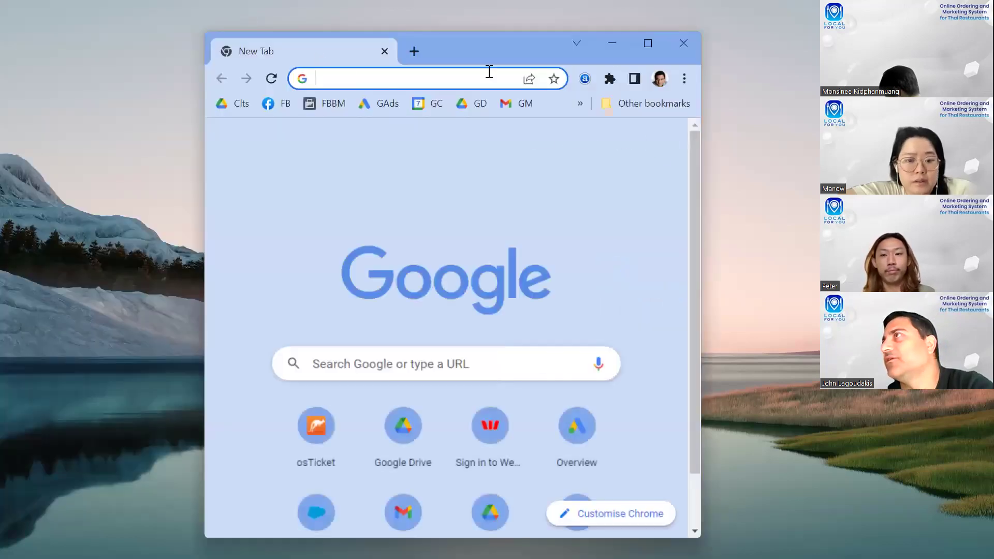
pyautogui.click(646, 44)
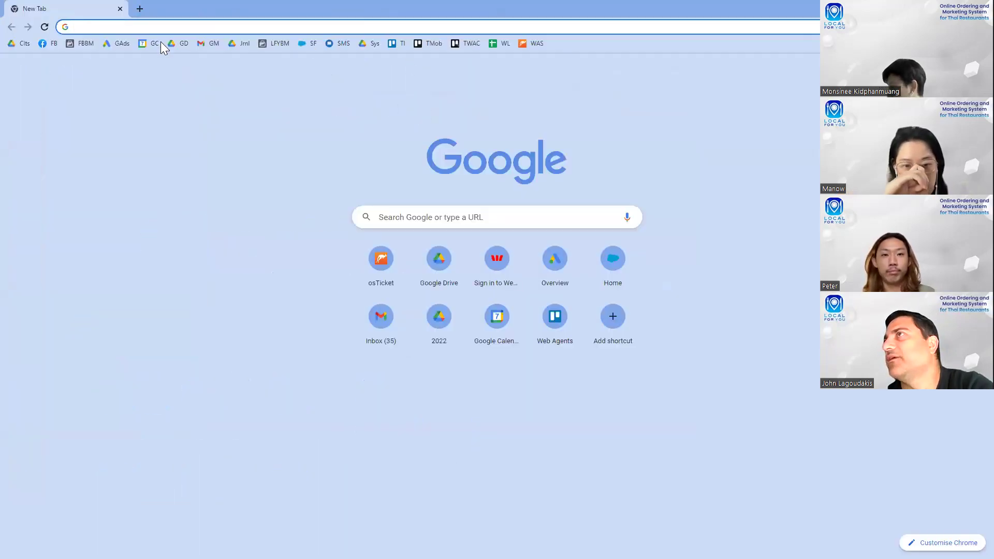
pyautogui.click(124, 43)
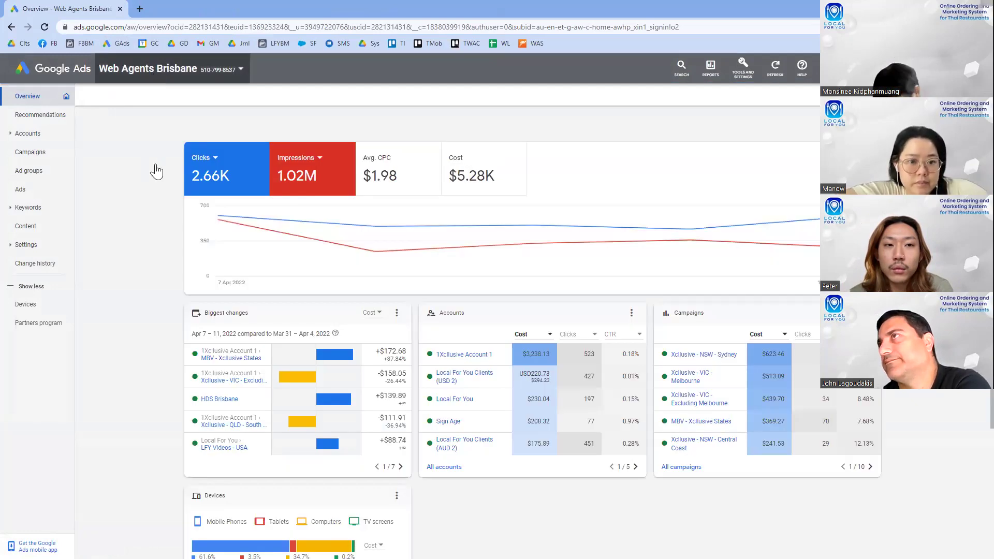
# - Switch from Web Agents Brisbane to the Local For You Clients (USD 2) account and open the LFU Client - Simply Thai Bistro campaign
pyautogui.click(147, 68)
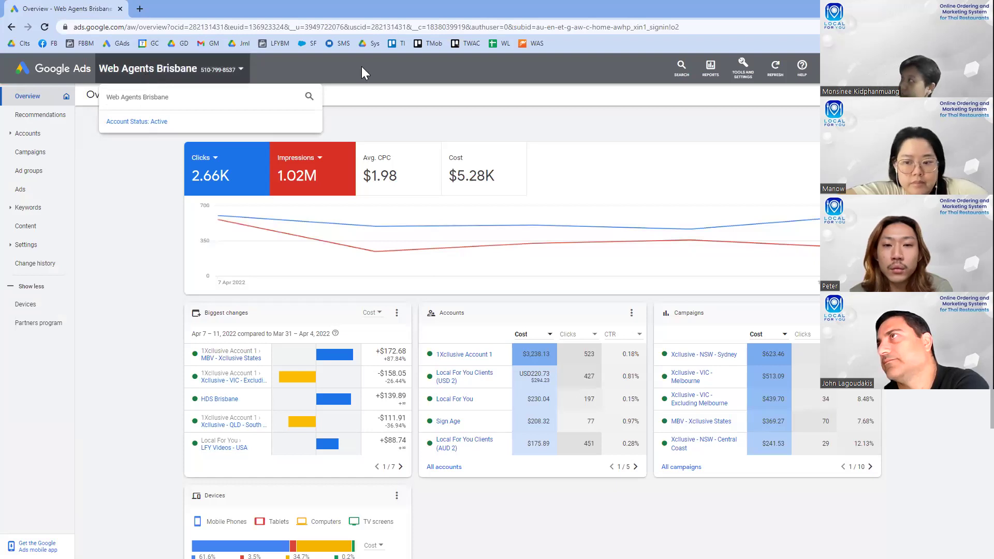
pyautogui.click(320, 73)
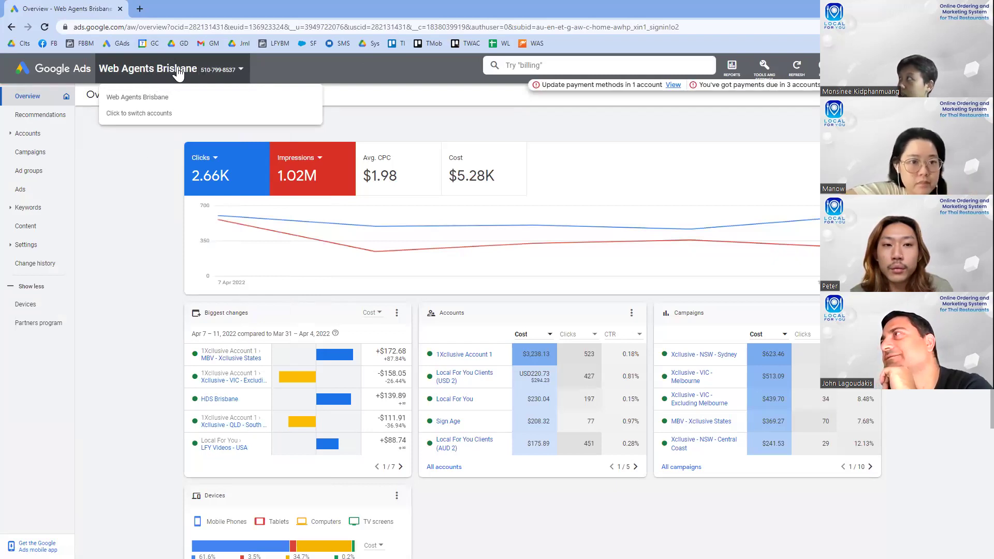
pyautogui.click(241, 70)
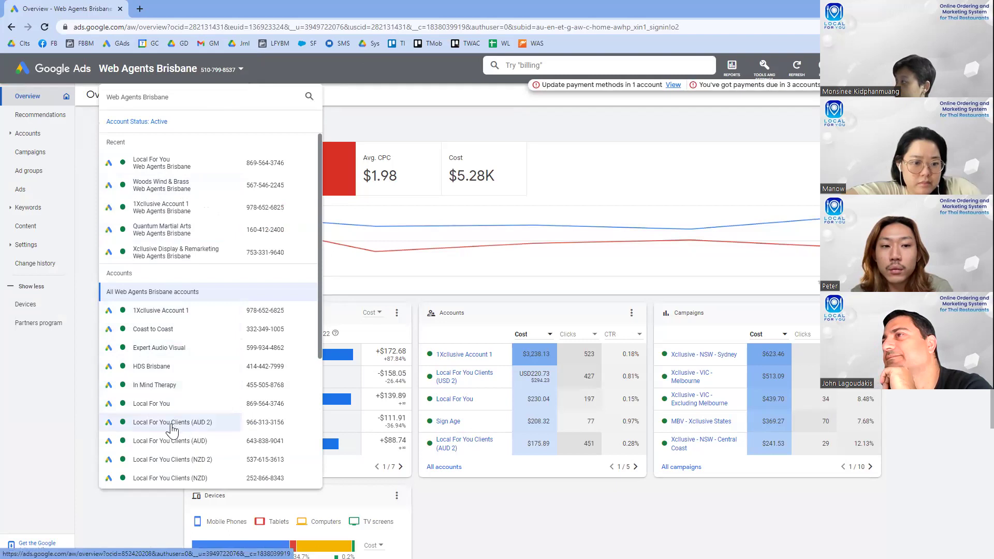
pyautogui.scroll(-1, 166, 475)
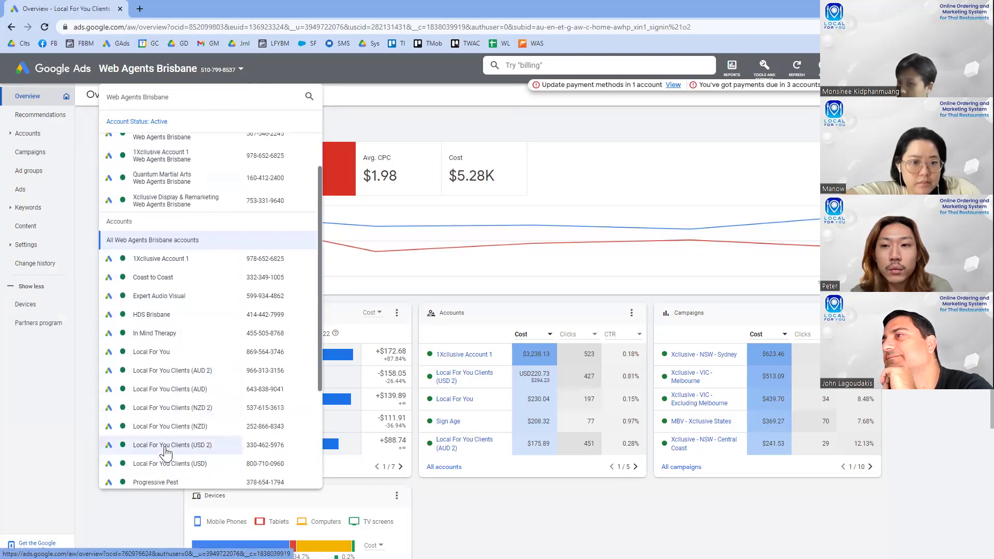
pyautogui.click(166, 449)
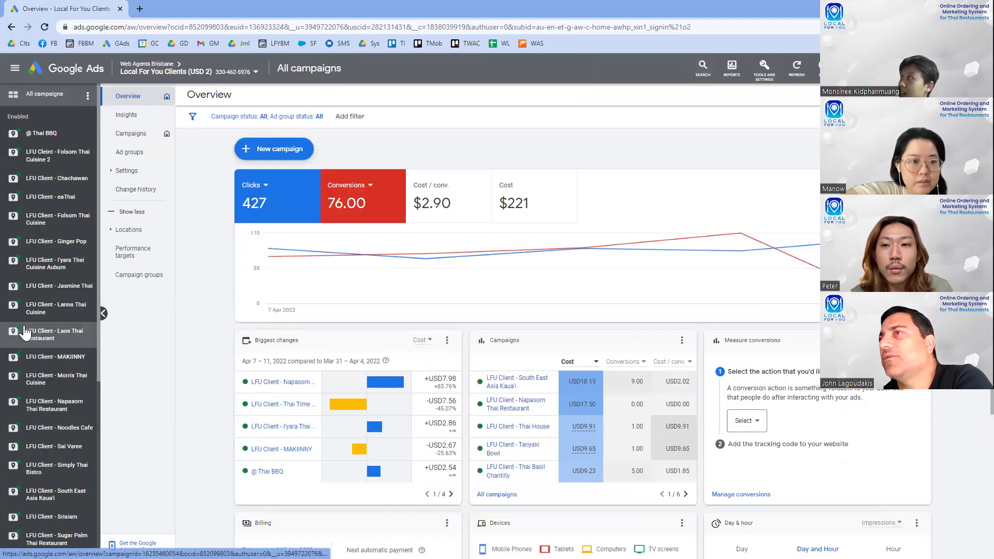
pyautogui.click(48, 472)
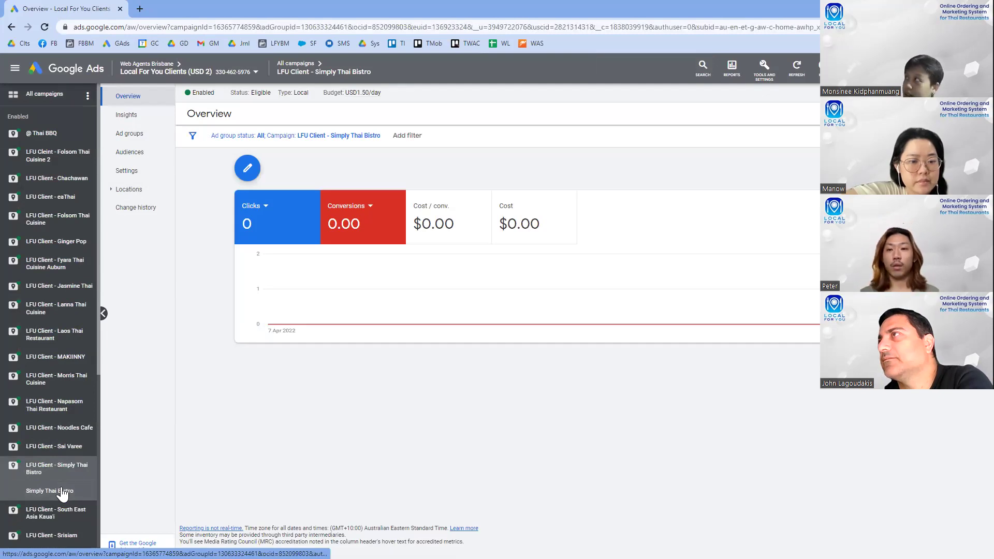
# - Check the Simply Thai Bristro ad group and campaign overviews and return to the Campaigns table for all campaigns
pyautogui.click(62, 494)
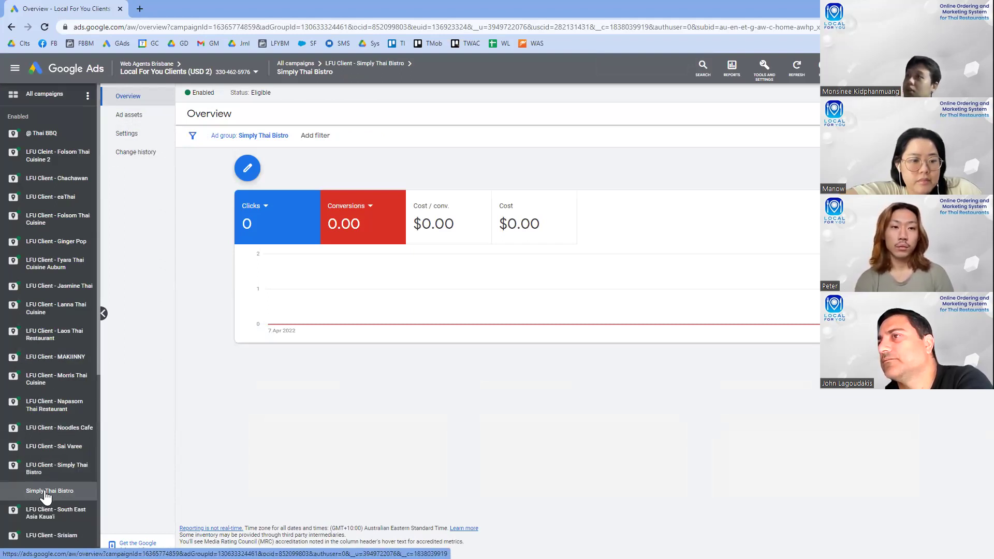
pyautogui.click(35, 469)
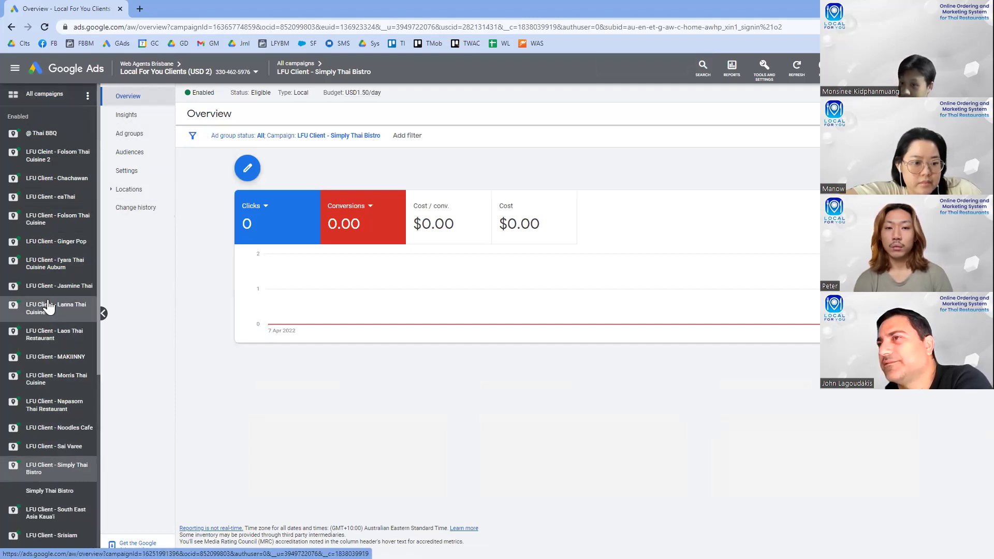
pyautogui.click(45, 98)
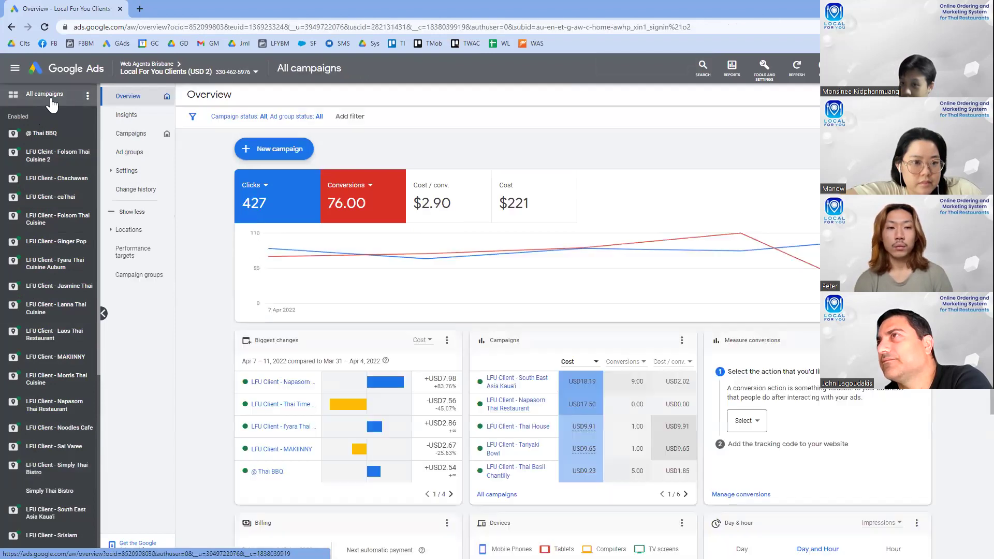
pyautogui.click(121, 137)
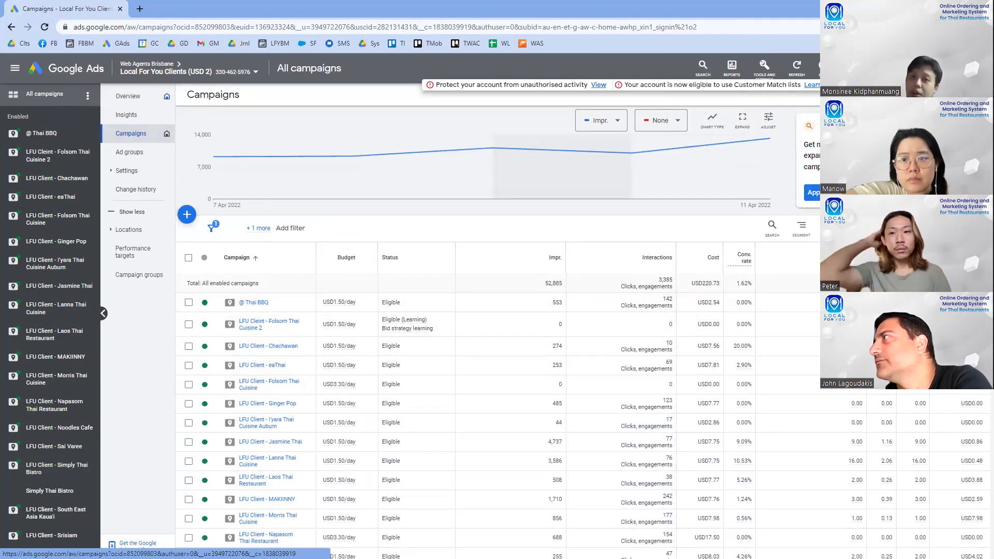
# - Set the Campaigns table's date range to Last 7 days and look through the performance of the listed campaigns
pyautogui.click(932, 94)
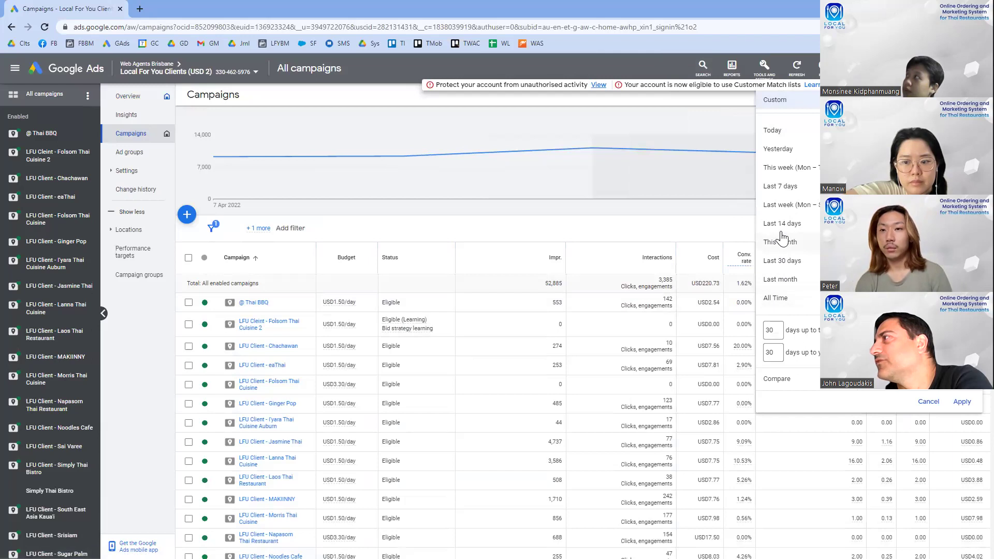
pyautogui.click(785, 191)
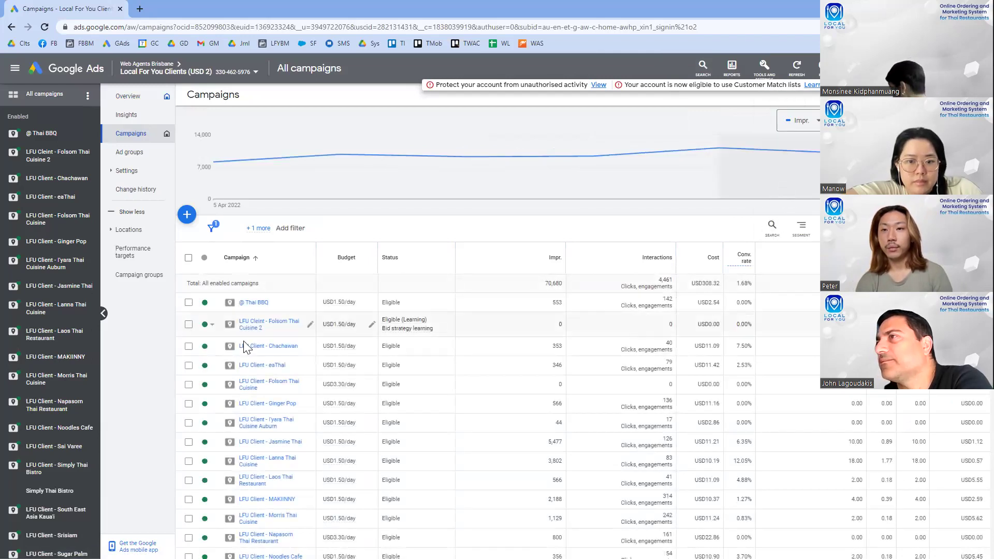
pyautogui.scroll(-1, 188, 386)
pyautogui.scroll(-2, 187, 386)
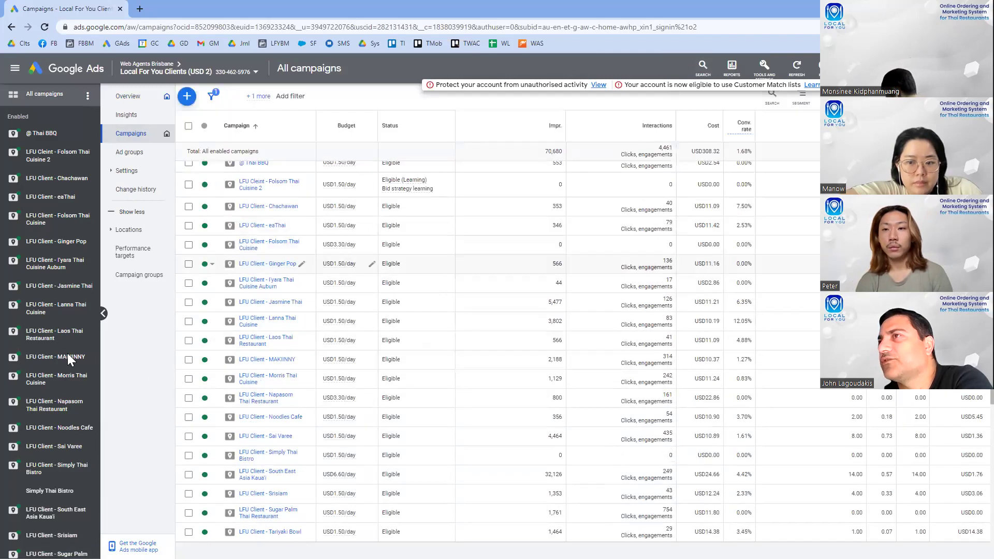
# - Open the ad groups of the LFU Client - Simply Thai Bistro campaign and set the date range to All Time
pyautogui.click(71, 475)
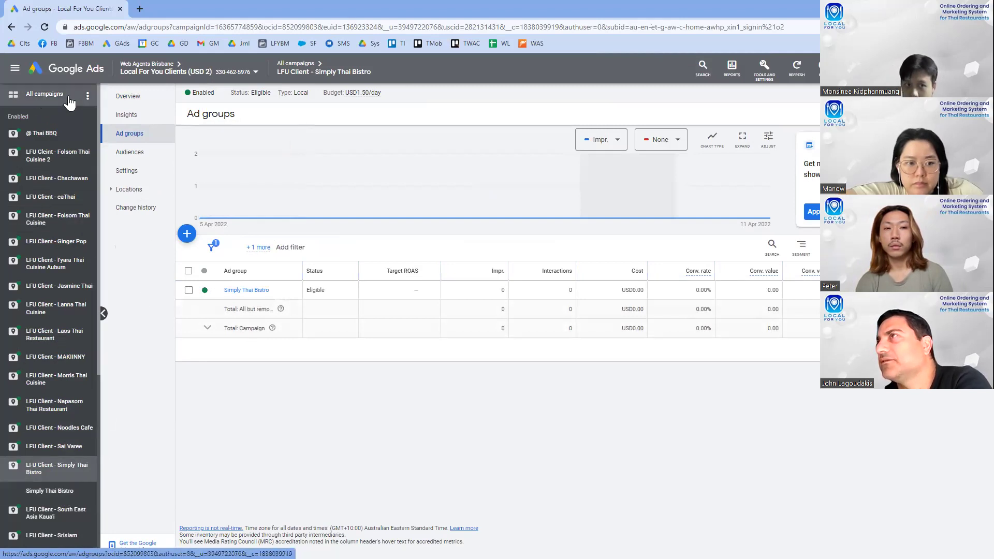
pyautogui.click(927, 114)
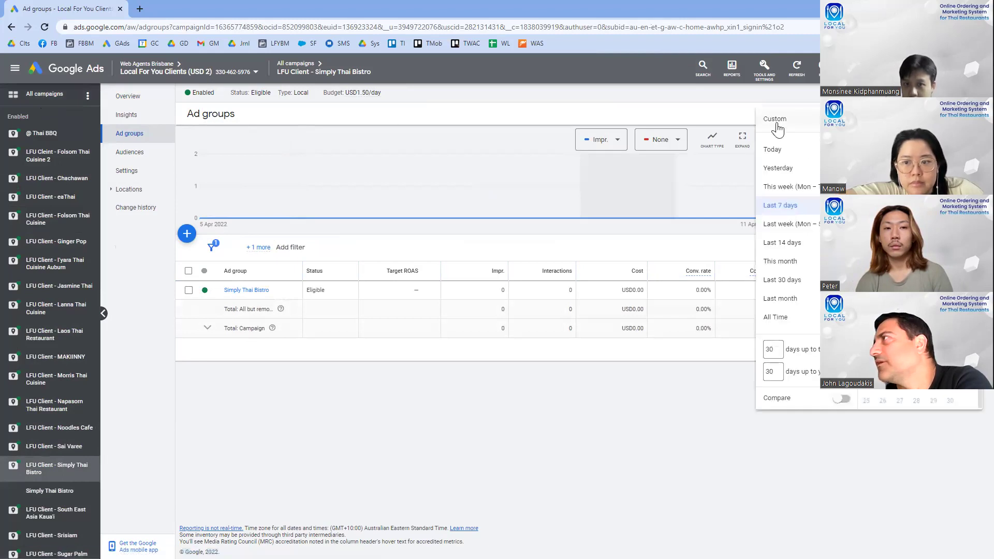
pyautogui.click(774, 317)
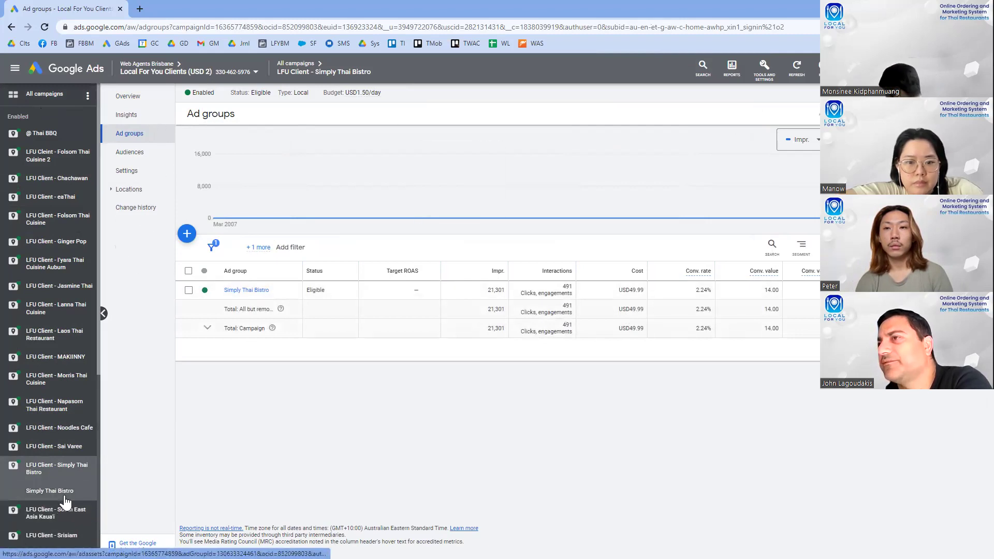
# - Open the Simply Thai Bistro ad group's assets and read the Malicious software policy linked from the disapproval notice
pyautogui.click(248, 295)
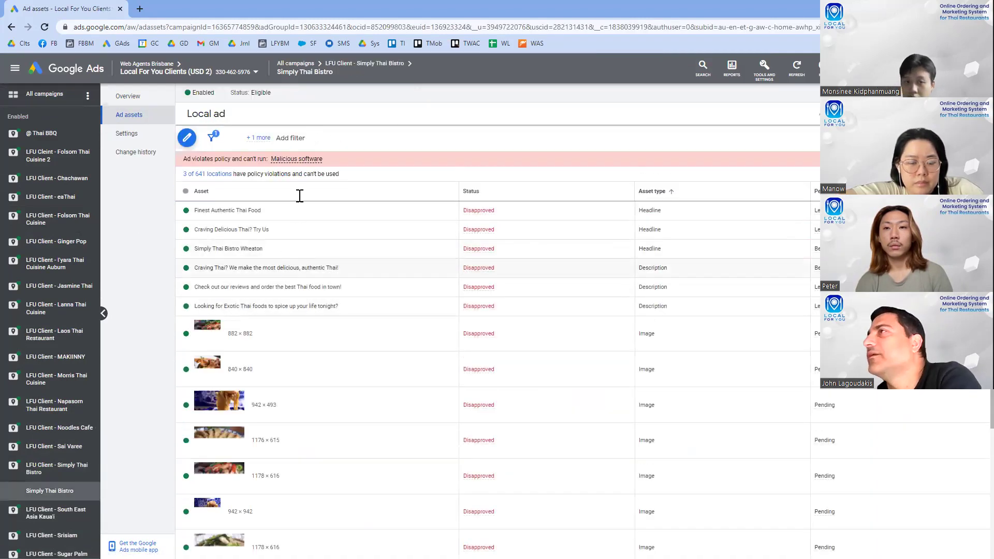
pyautogui.moveTo(298, 165)
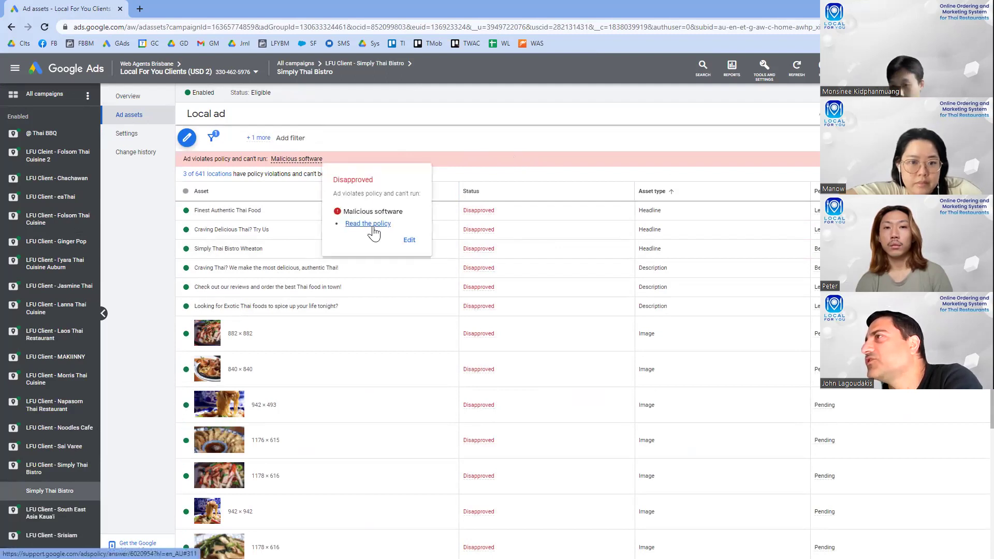
pyautogui.click(358, 225)
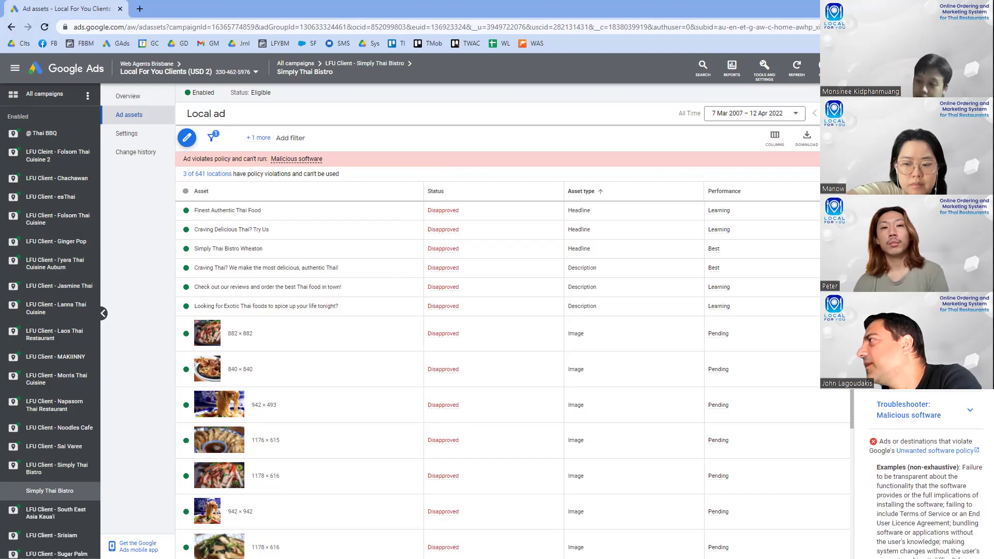
pyautogui.scroll(-1, 924, 491)
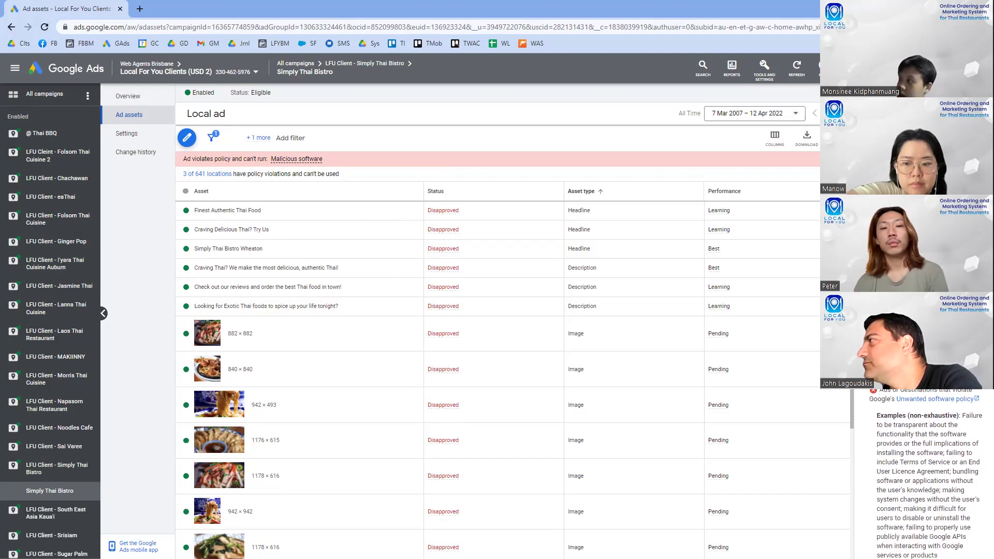
pyautogui.scroll(-2, 899, 396)
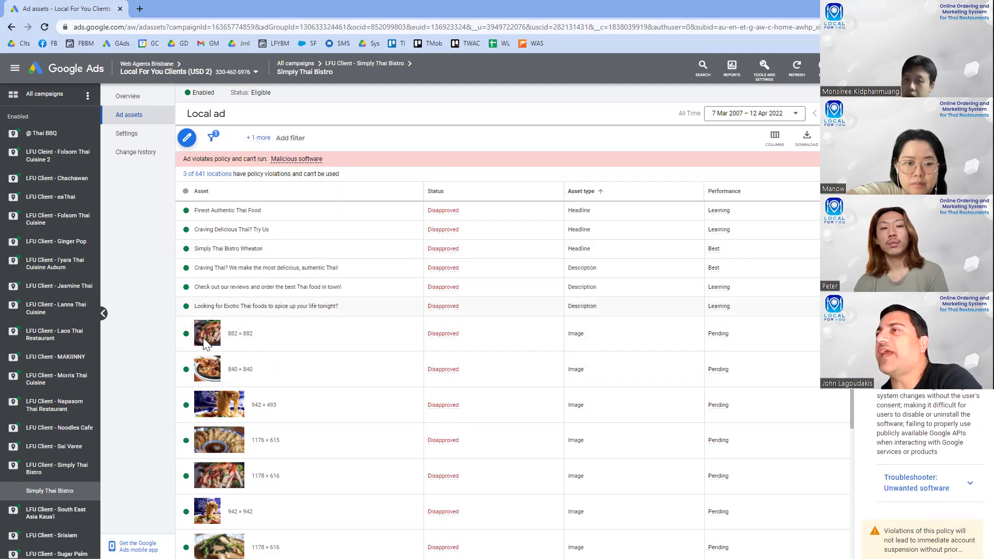
# - Look through the local ad's full asset list and open the ad for editing with its policy violation details shown
pyautogui.scroll(-4, 285, 422)
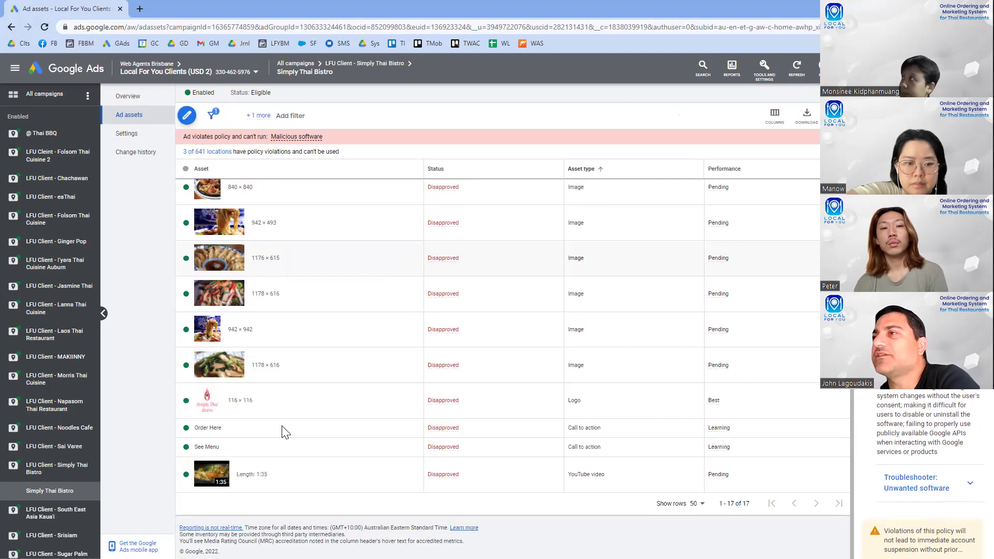
pyautogui.scroll(4, 278, 433)
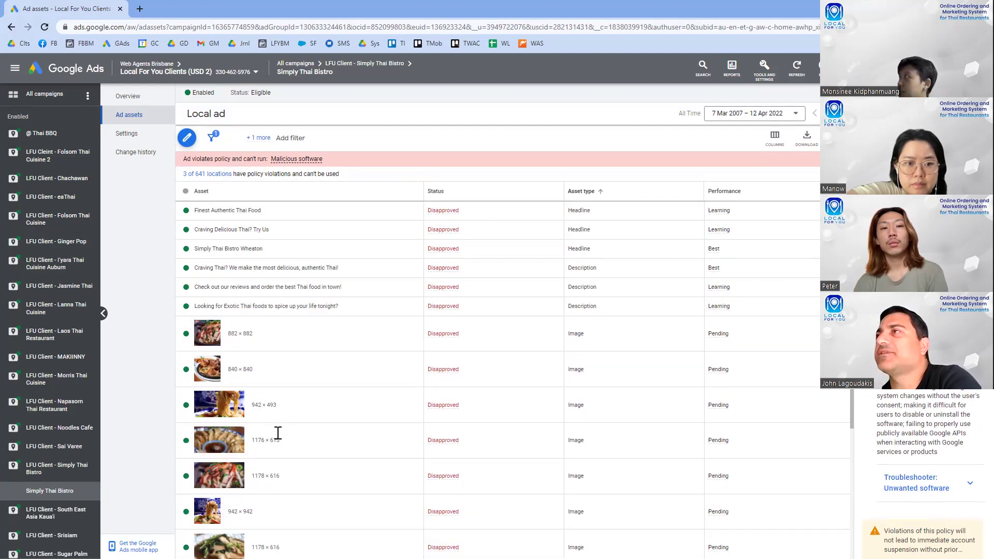
pyautogui.scroll(-4, 278, 433)
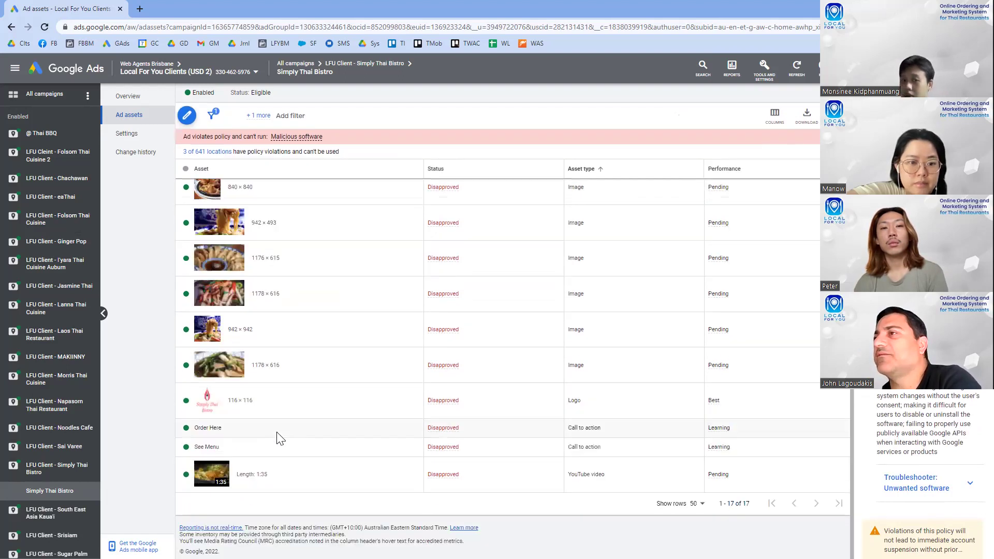
pyautogui.scroll(4, 278, 432)
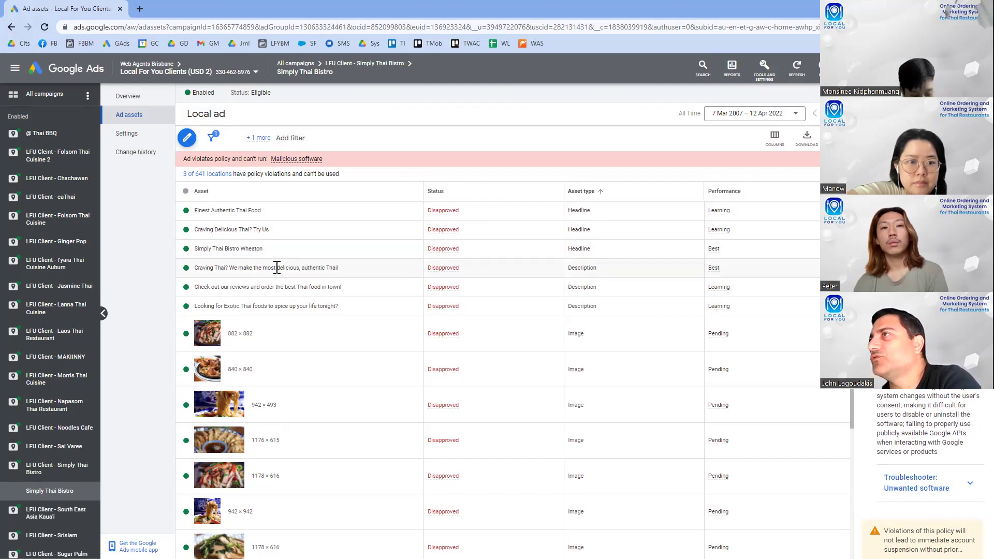
pyautogui.scroll(-4, 306, 385)
pyautogui.scroll(4, 306, 388)
pyautogui.click(185, 134)
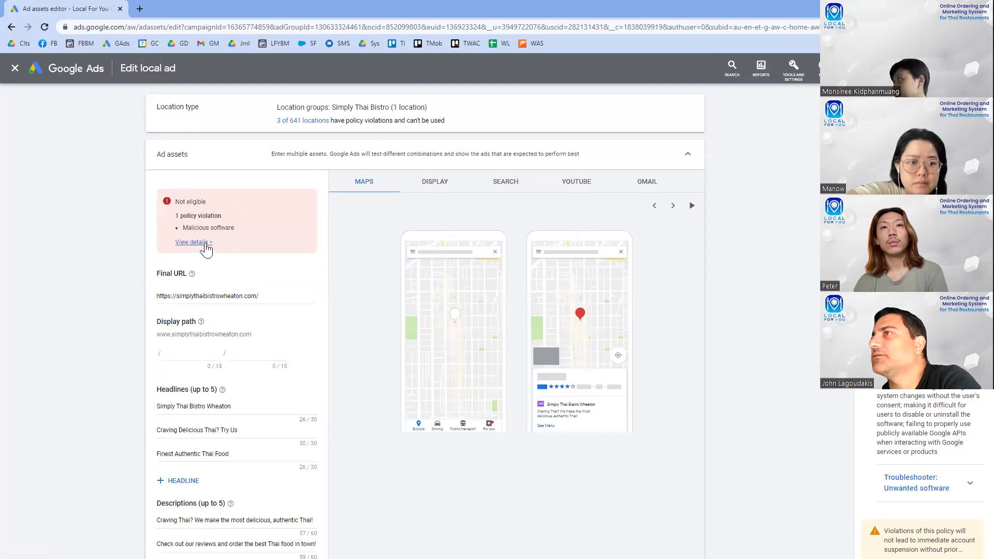
pyautogui.click(203, 243)
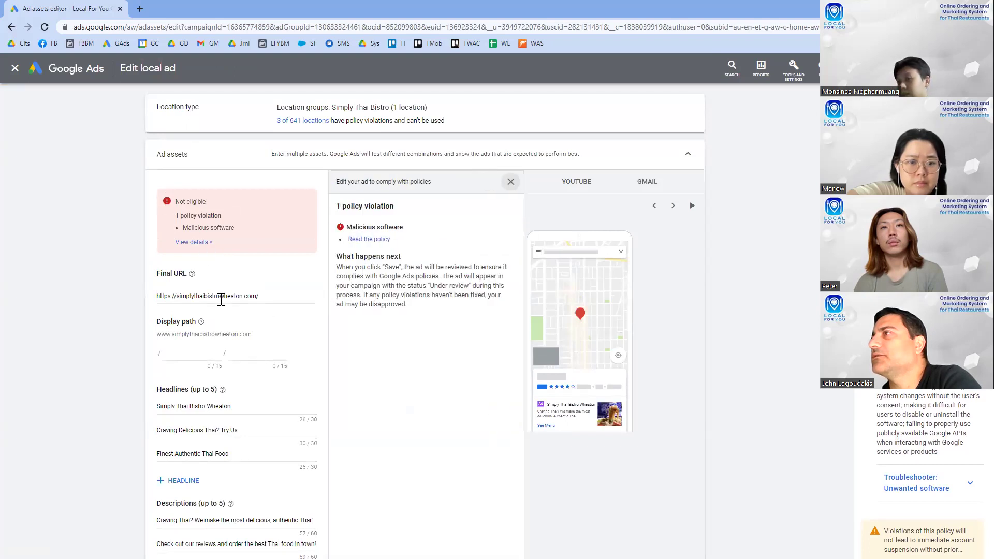
# - Copy the local ad's Final URL and open that website in a new browser tab
pyautogui.scroll(-2, 221, 297)
pyautogui.moveTo(265, 242); pyautogui.dragTo(194, 239)
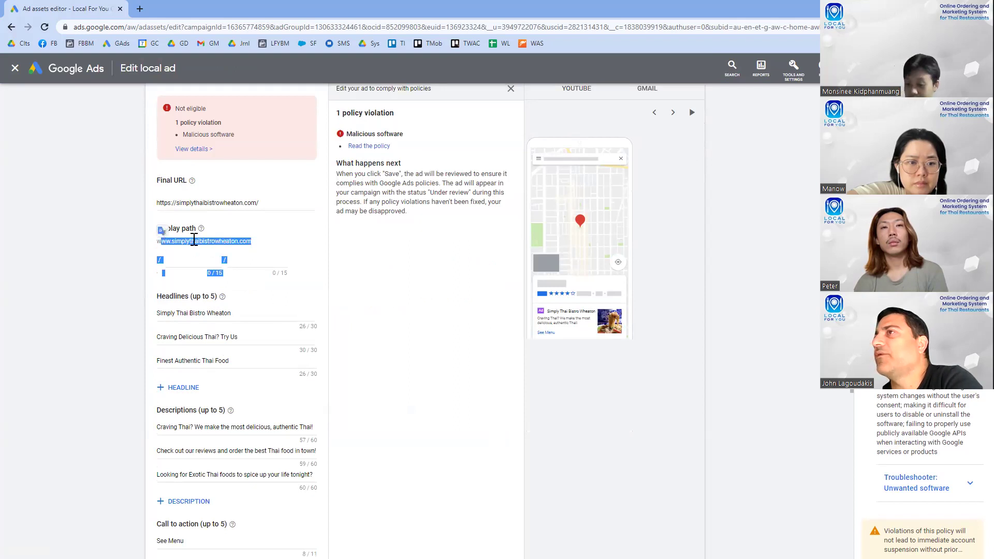
pyautogui.click(257, 202)
pyautogui.moveTo(264, 202); pyautogui.dragTo(150, 199)
pyautogui.hotkey('ctrl', 'c')
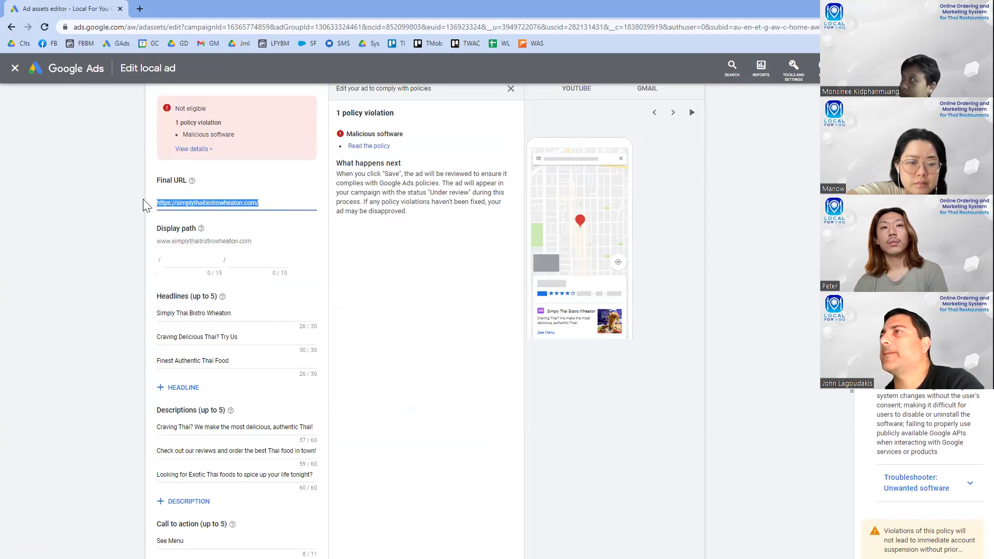
pyautogui.click(140, 9)
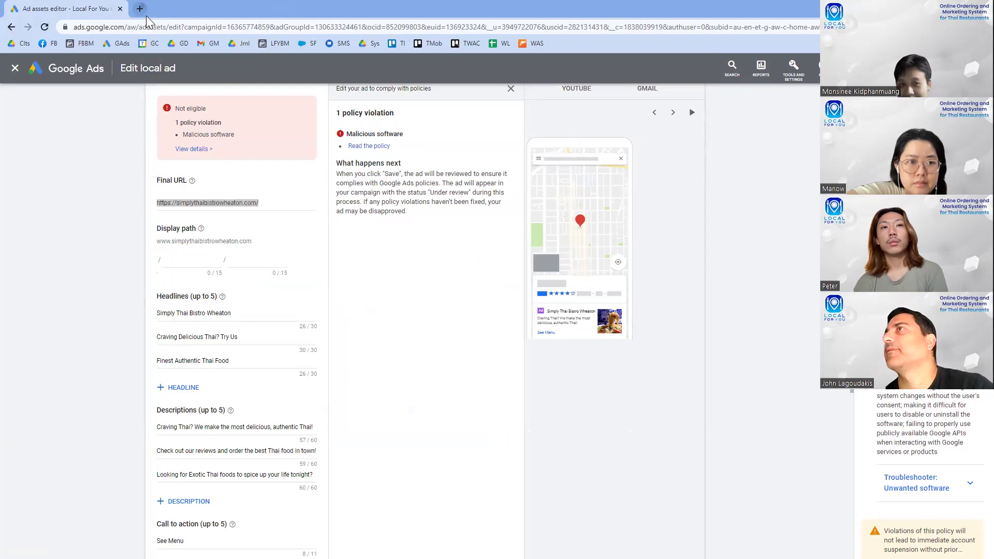
pyautogui.hotkey('ctrl', 'v')
pyautogui.press('Return')
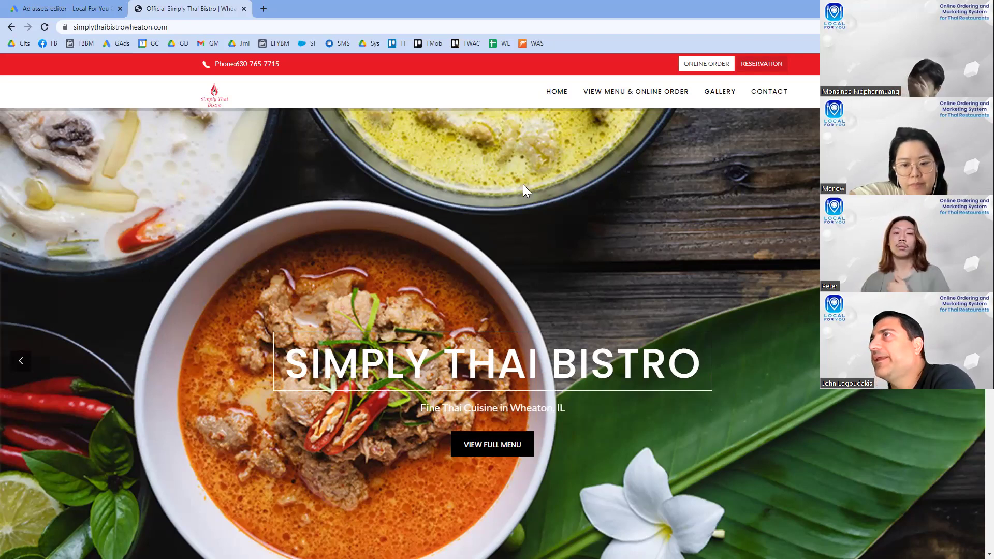
# - Examine the Simply Thai Bistro website's home page from the banner through the photo gallery to the map and footer
pyautogui.scroll(-10, 440, 198)
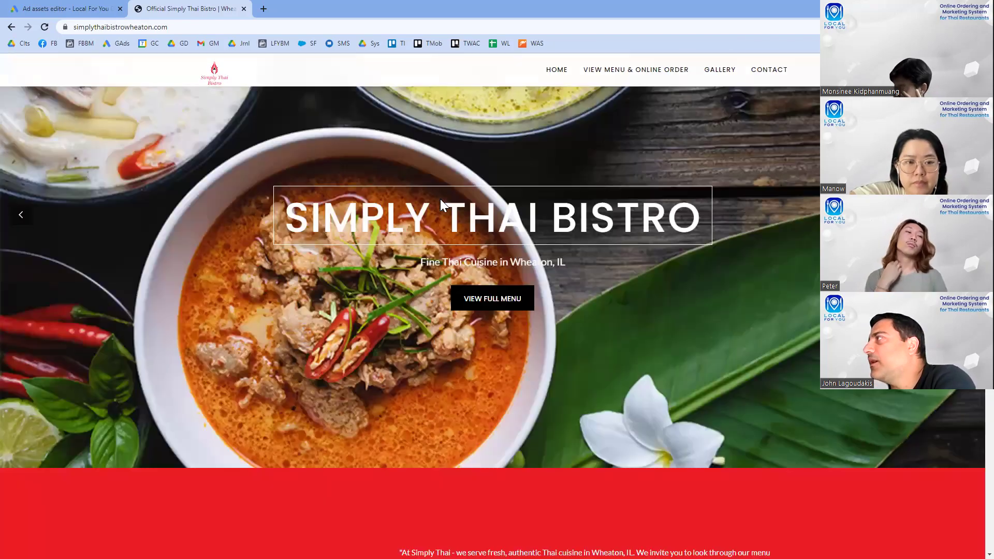
pyautogui.scroll(-15, 441, 200)
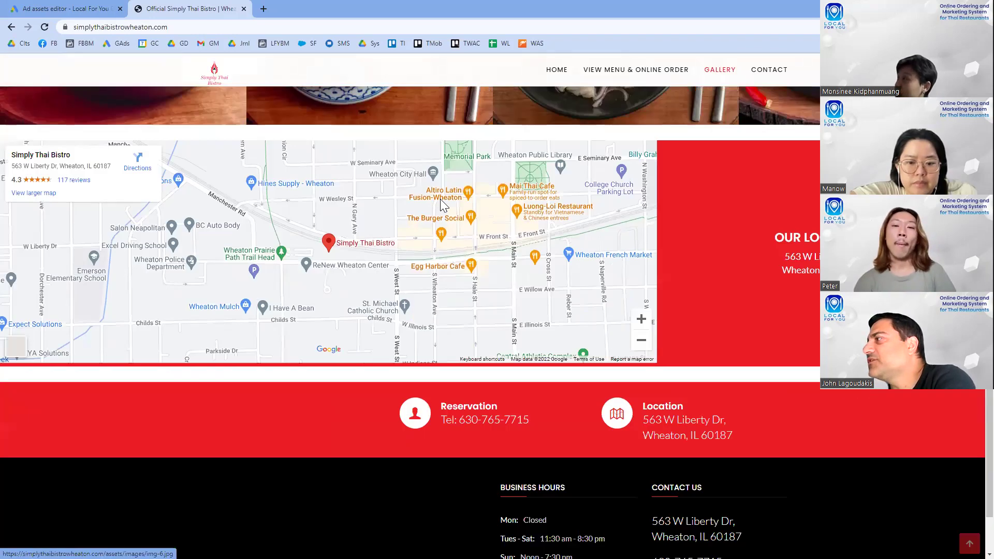
pyautogui.scroll(-2, 440, 199)
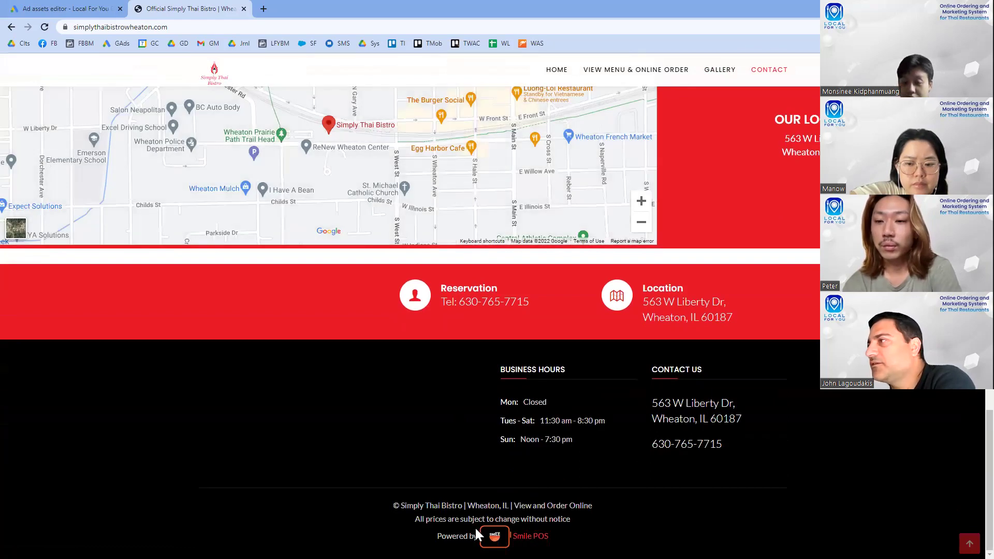
pyautogui.scroll(5, 544, 492)
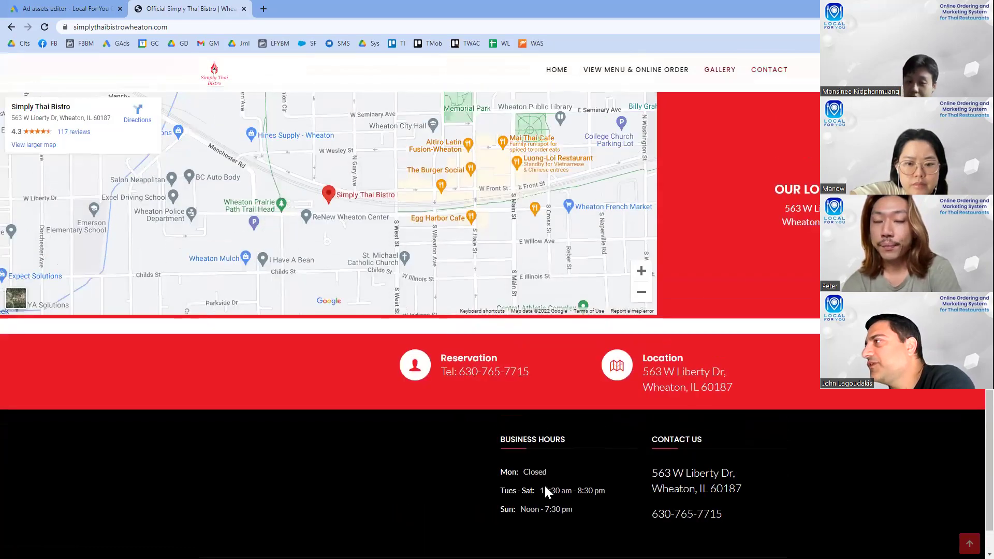
pyautogui.scroll(10, 546, 492)
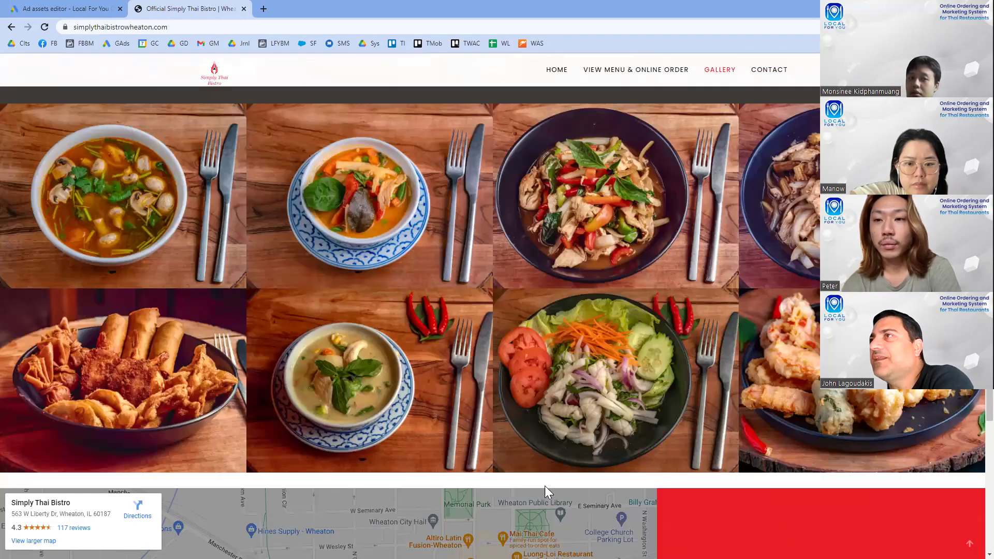
pyautogui.scroll(1, 545, 491)
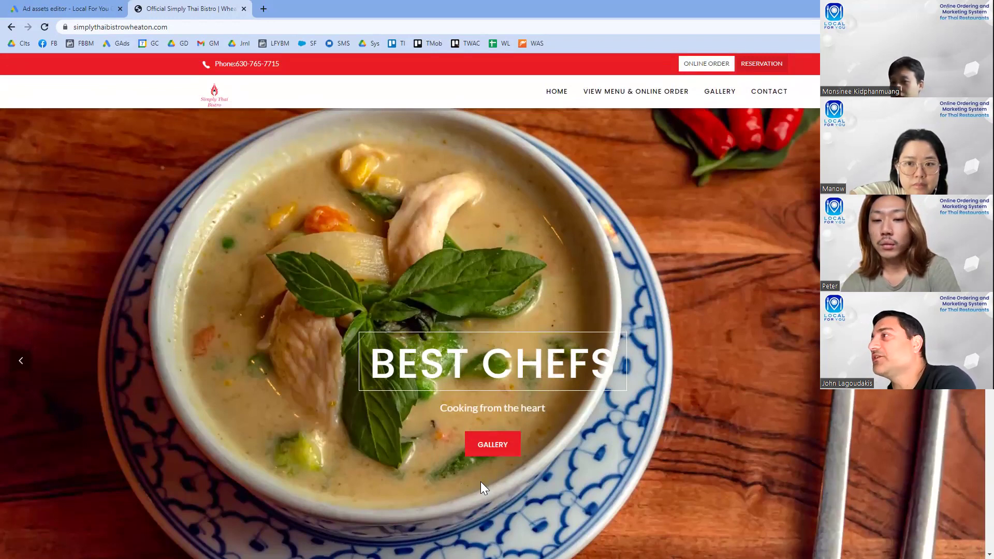
pyautogui.scroll(-5, 480, 483)
pyautogui.scroll(-9, 481, 489)
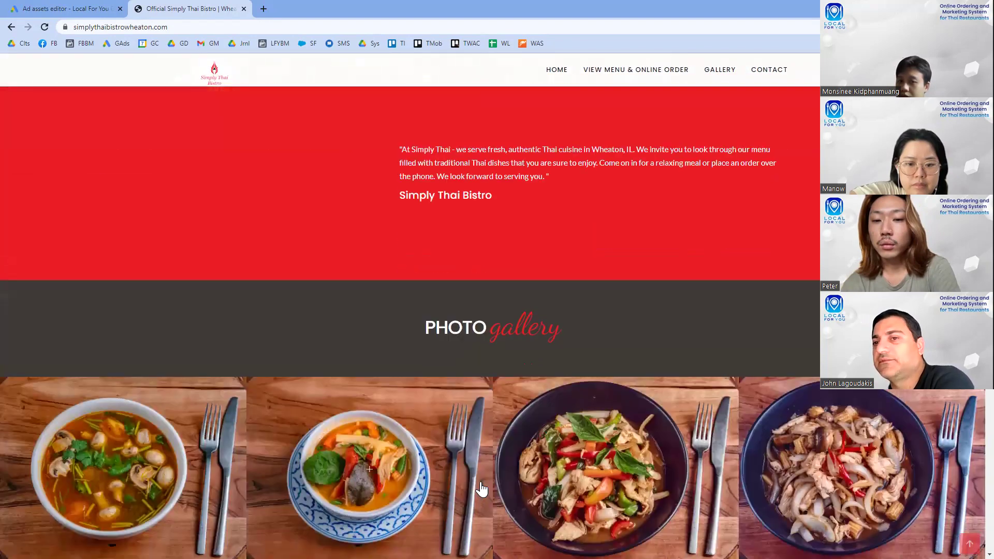
pyautogui.scroll(-10, 481, 483)
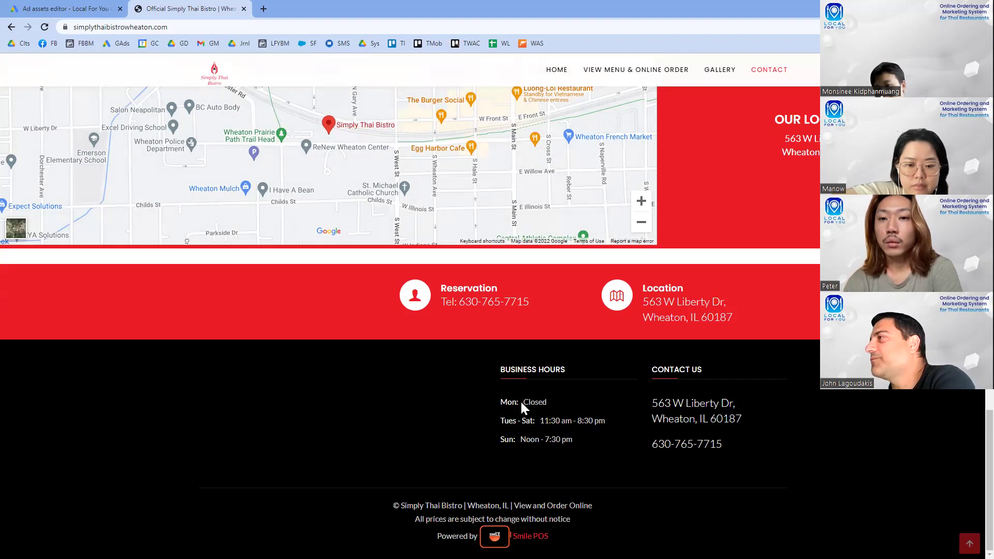
pyautogui.scroll(2, 424, 356)
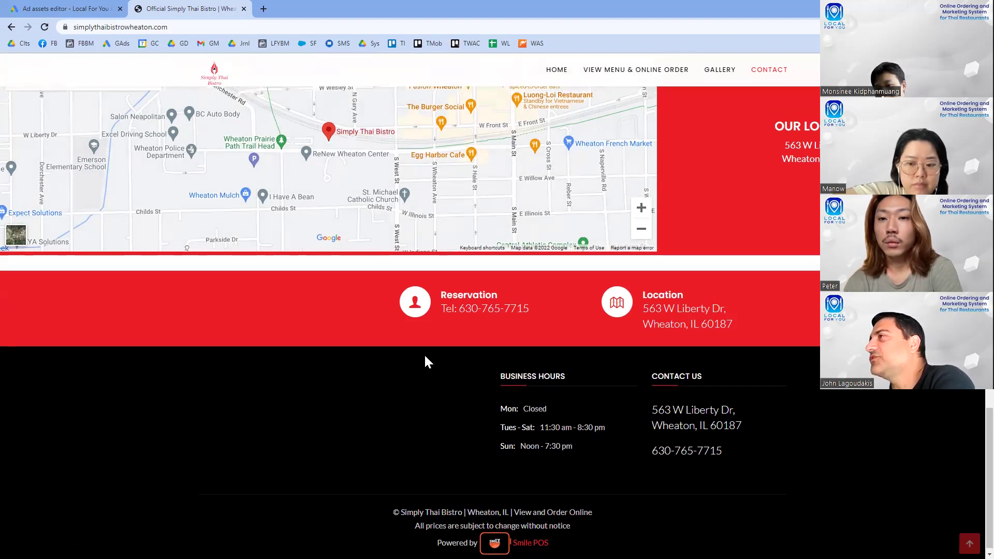
pyautogui.scroll(12, 425, 357)
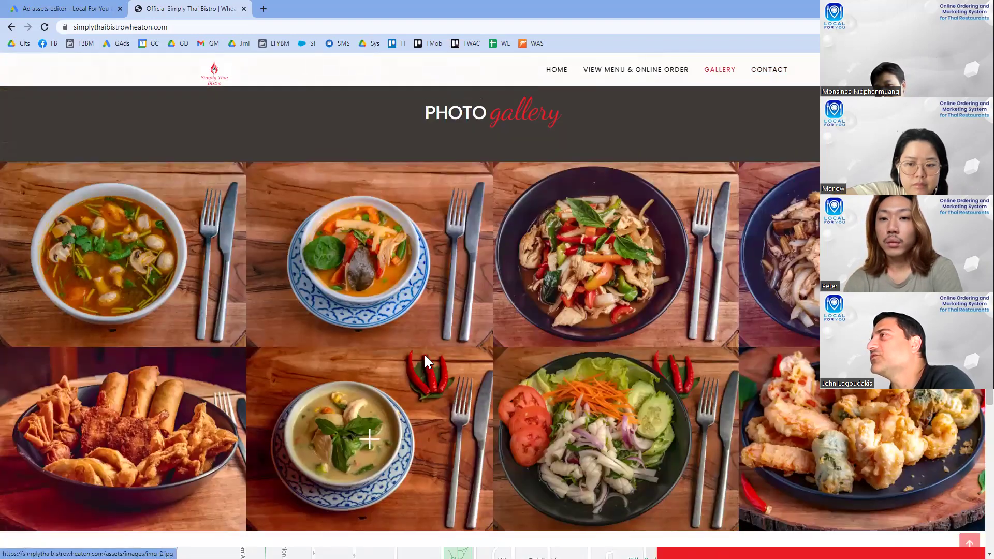
# - Look over the Simply Thai Bistro home page again from the top banner down to the photo gallery
pyautogui.scroll(10, 424, 355)
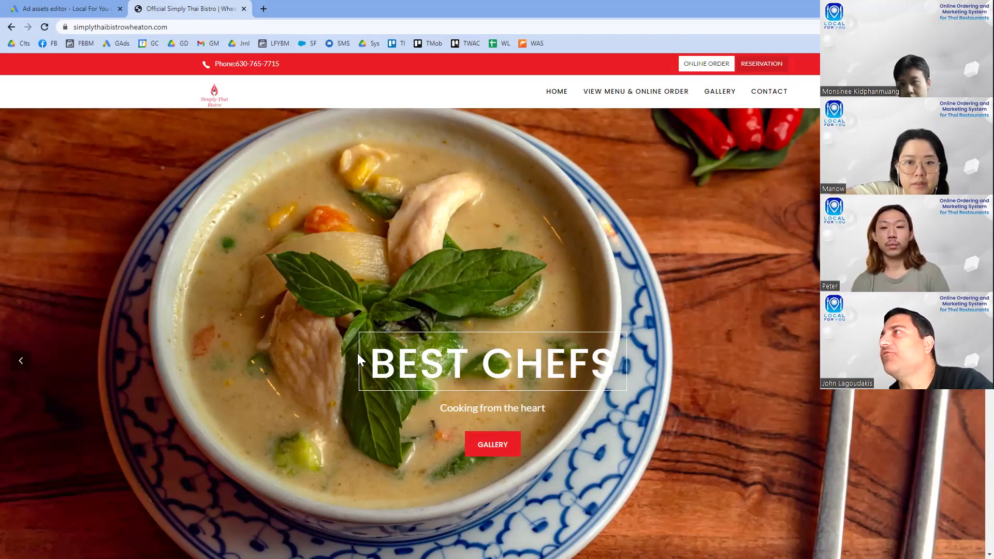
pyautogui.scroll(-12, 357, 357)
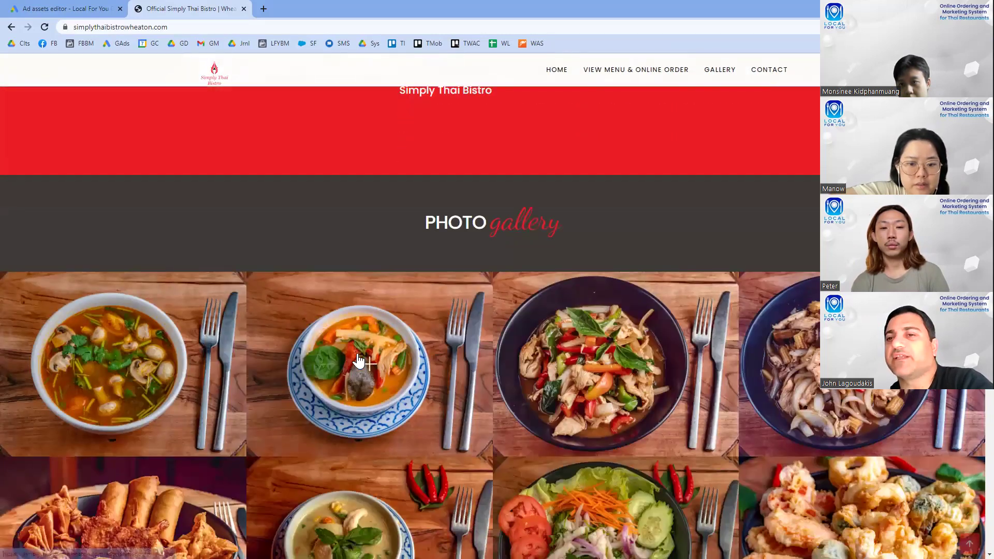
pyautogui.scroll(-1, 358, 360)
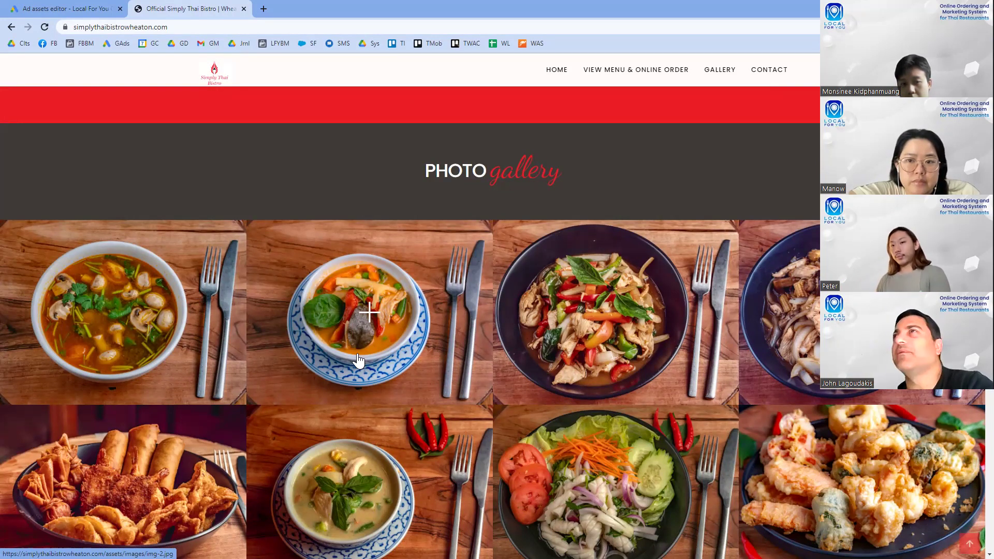
# - Return to the Simply Thai Bistro ad editor and read the policy help on circumventing systems and malicious or unwanted software
pyautogui.hotkey('ctrl', 'Tab')
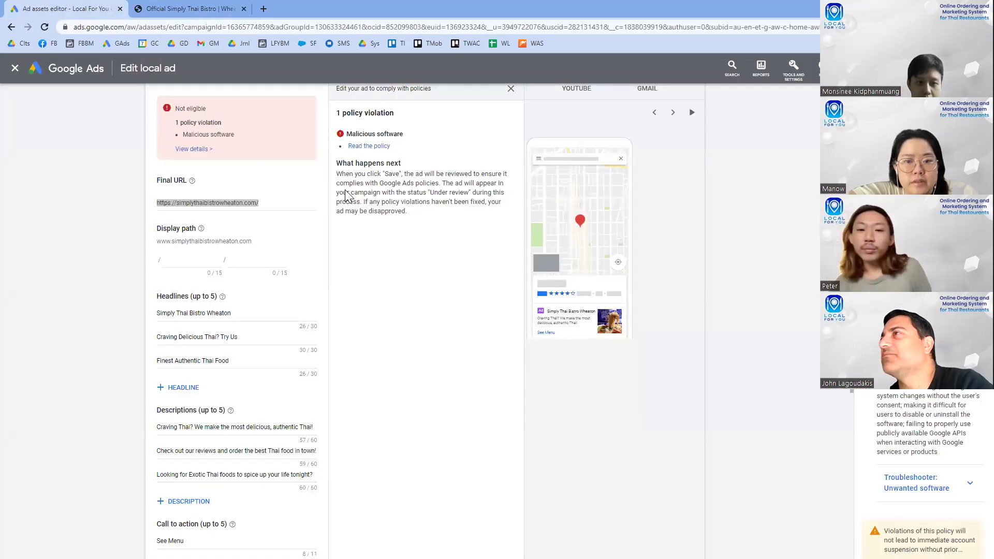
pyautogui.scroll(2, 223, 135)
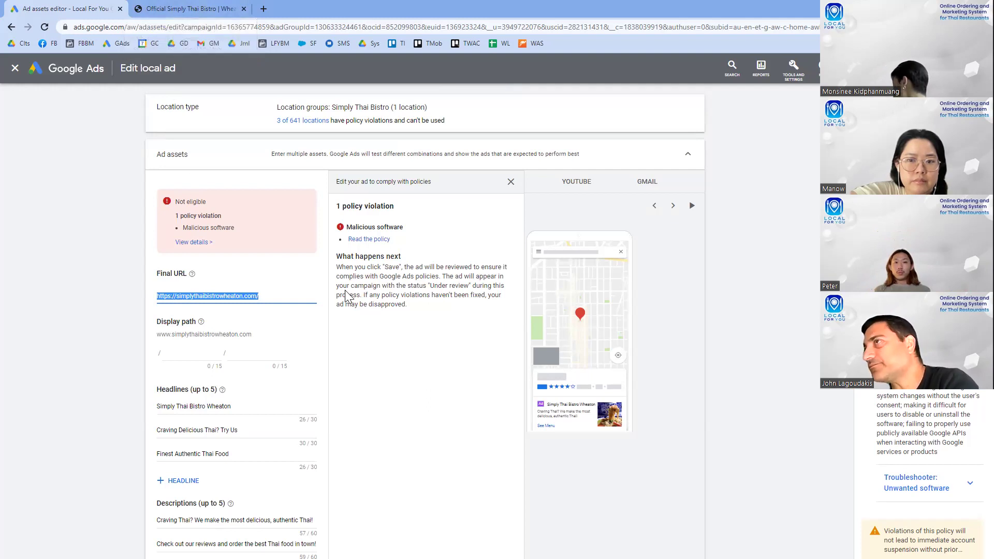
pyautogui.scroll(-10, 946, 412)
pyautogui.scroll(-4, 945, 408)
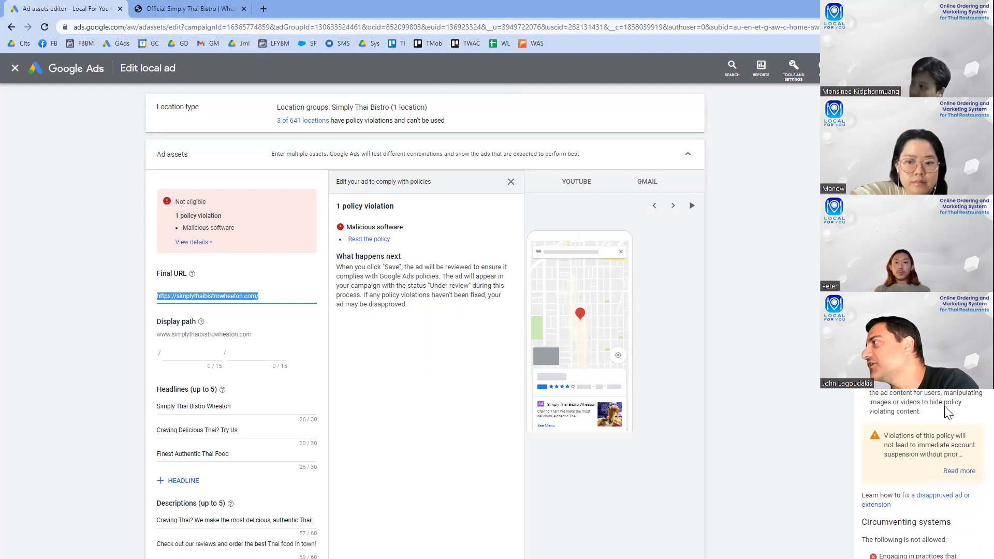
pyautogui.scroll(-5, 945, 409)
pyautogui.scroll(-10, 945, 411)
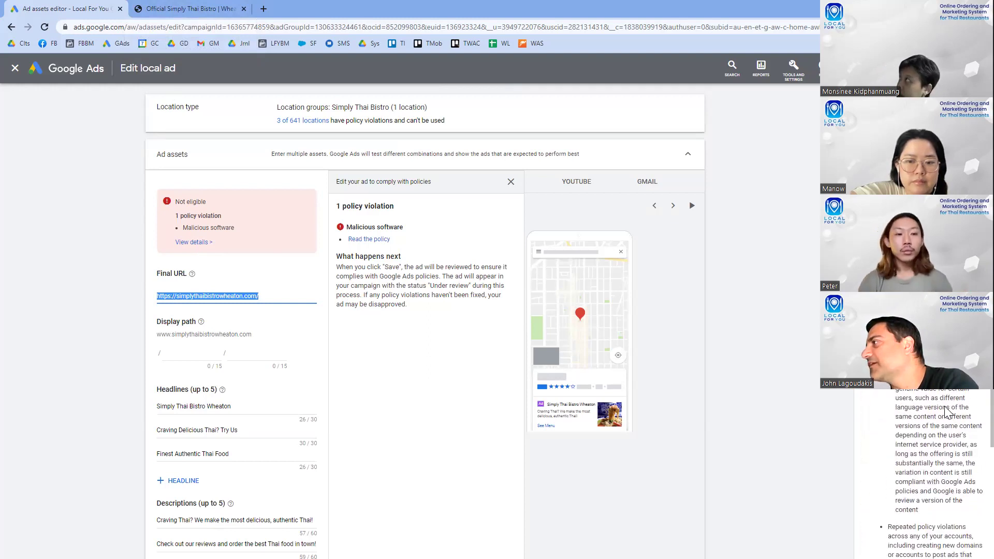
pyautogui.scroll(-5, 946, 412)
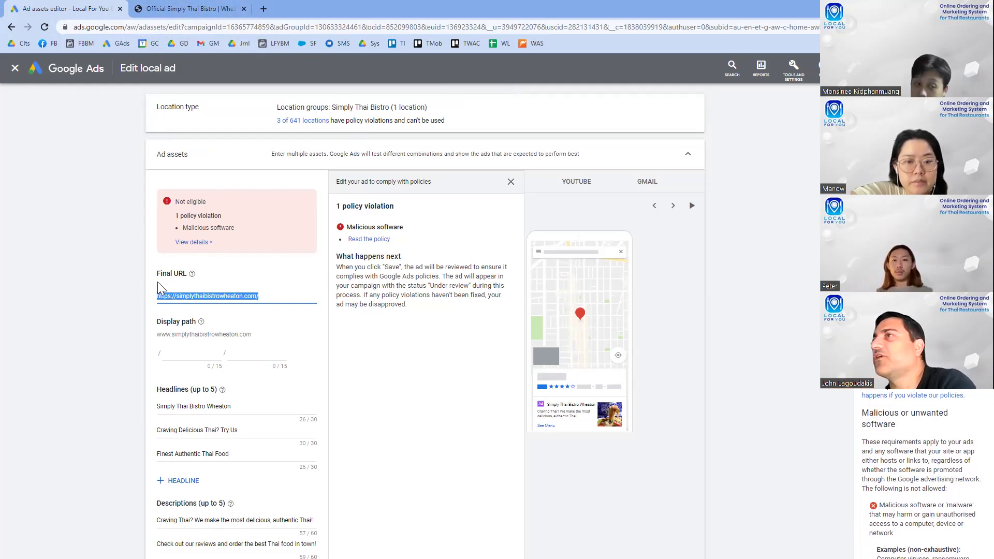
# - Highlight the "Malicious software" violation in the local ad's Not eligible notice
pyautogui.moveTo(237, 228); pyautogui.dragTo(188, 229)
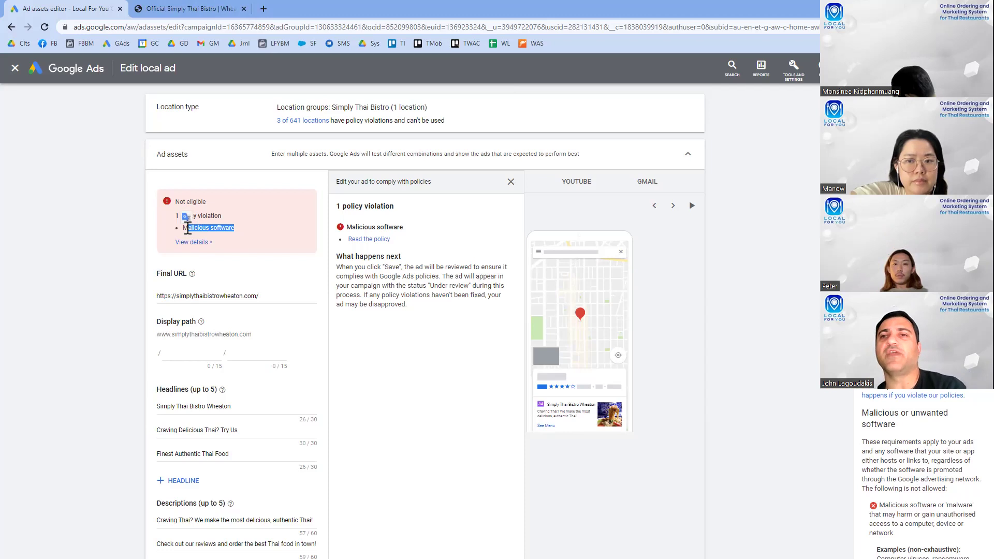
pyautogui.click(223, 228)
pyautogui.moveTo(235, 229); pyautogui.dragTo(181, 228)
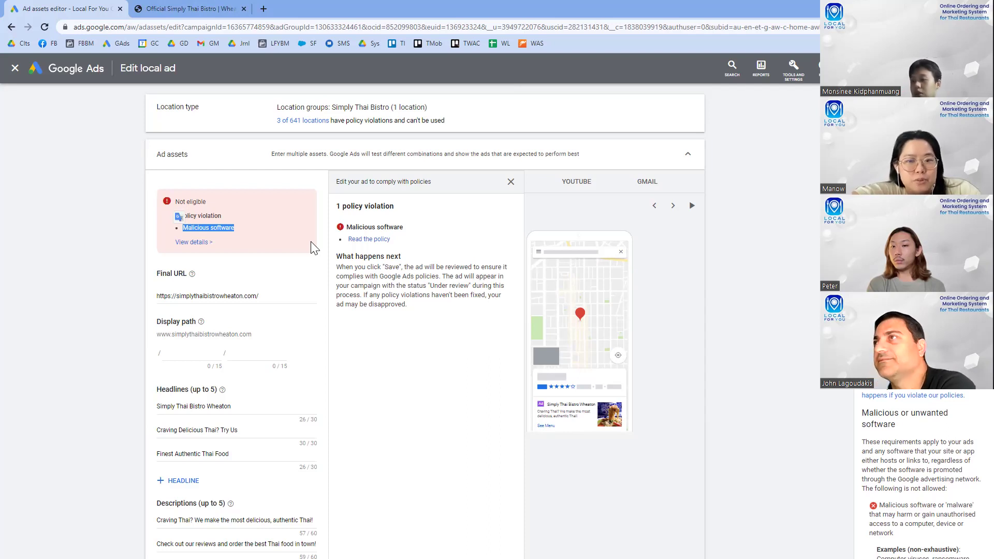
# - Leave the ad editor, open the LFU Client - Folsom Thai Cuisine ad group's assets, and open the Circumventing systems policy from its disapproval notice
pyautogui.click(15, 68)
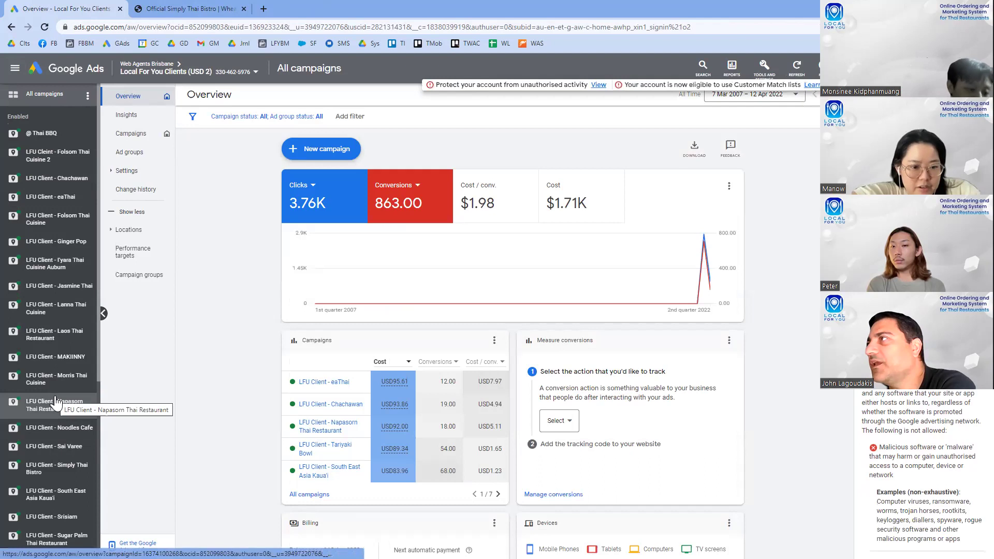
pyautogui.click(59, 217)
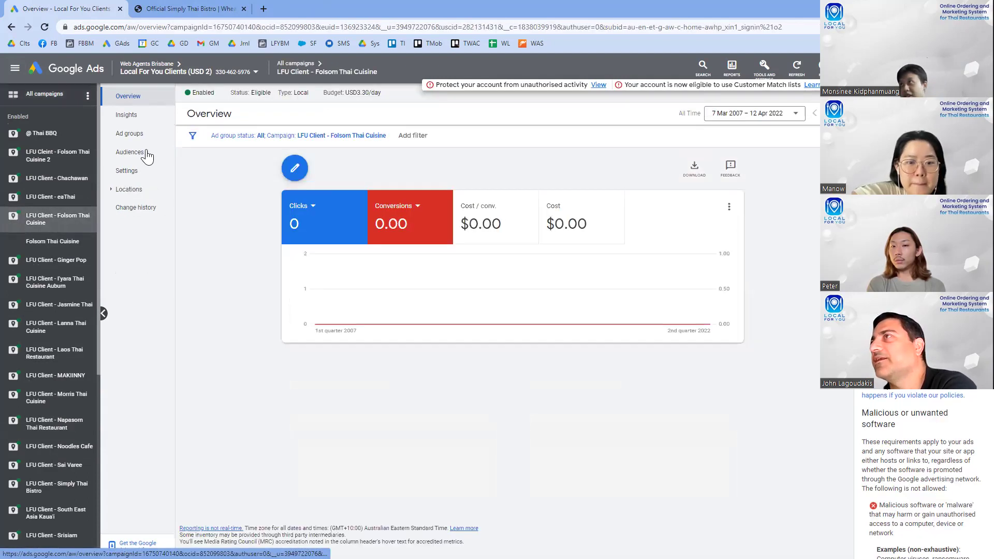
pyautogui.click(129, 133)
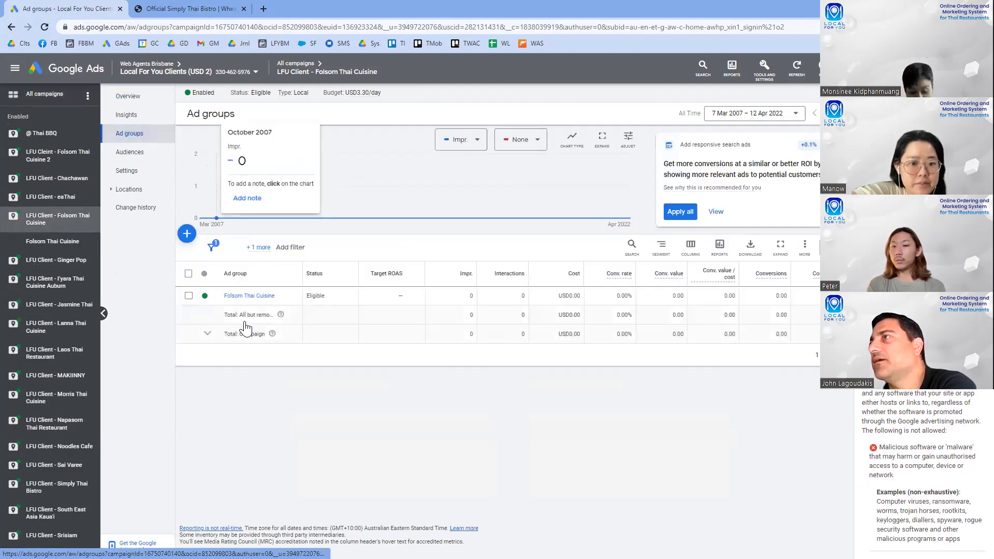
pyautogui.click(245, 296)
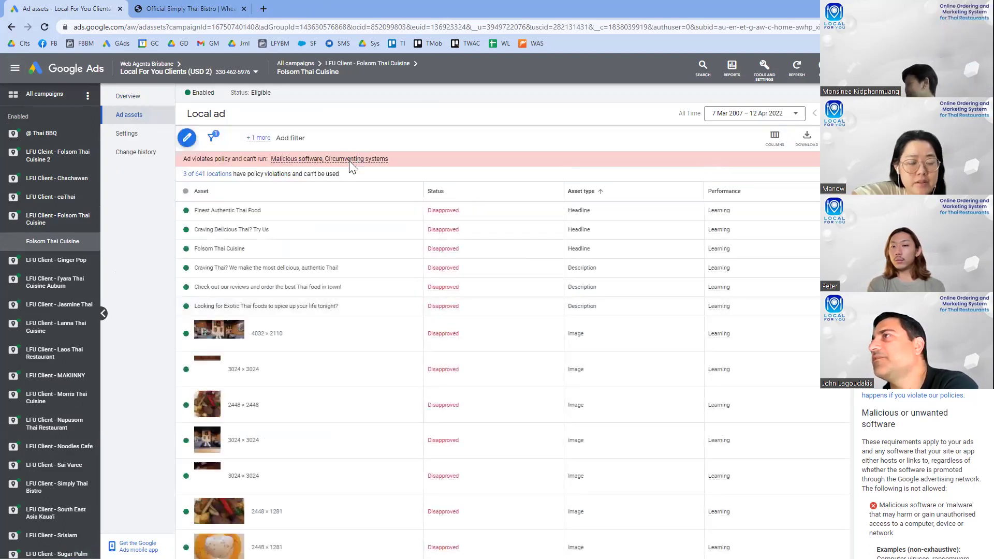
pyautogui.moveTo(349, 161)
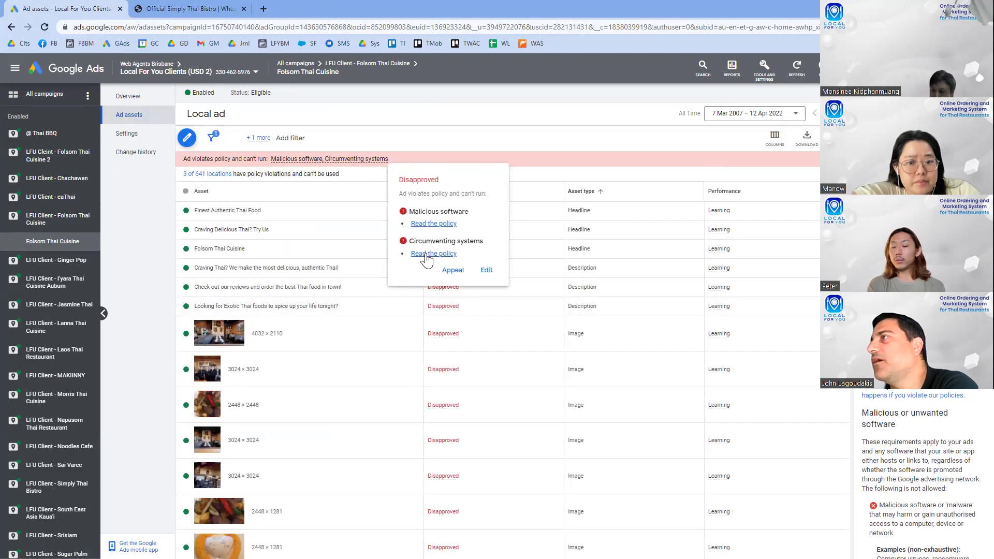
pyautogui.click(427, 254)
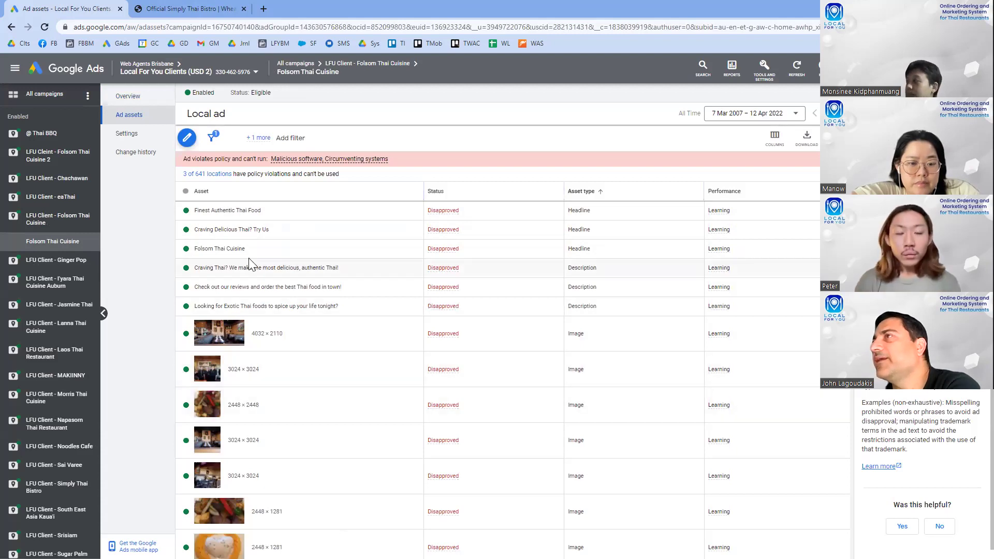
# - Open the Folsom Thai Cuisine local ad for editing and load its Final URL in a new browser tab
pyautogui.click(190, 140)
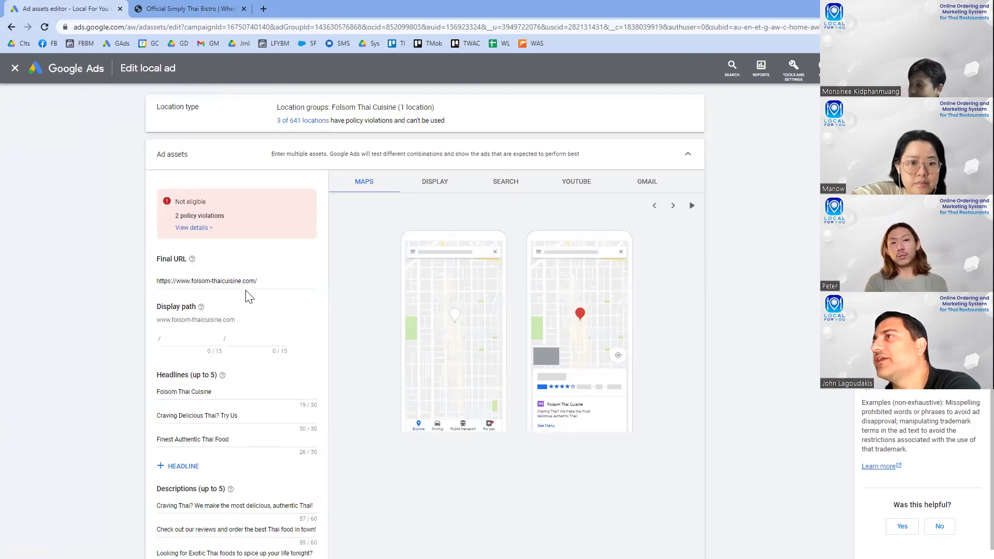
pyautogui.moveTo(259, 281); pyautogui.dragTo(159, 280)
pyautogui.hotkey('ctrl', 'c')
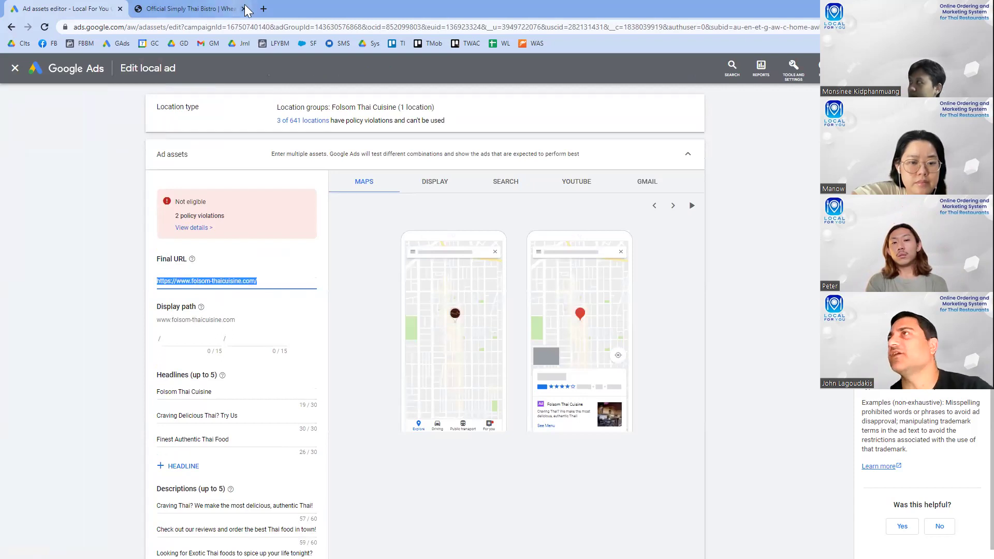
pyautogui.click(264, 9)
pyautogui.hotkey('ctrl', 'v')
pyautogui.press('Return')
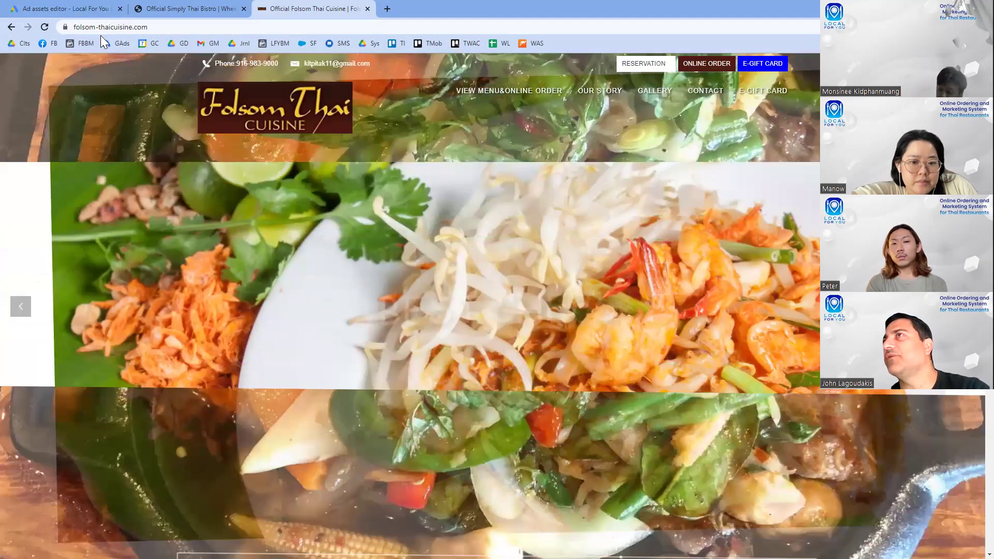
# - Check the Folsom website's address against the ad's Final URL and look through its home page down to the photo gallery
pyautogui.click(181, 8)
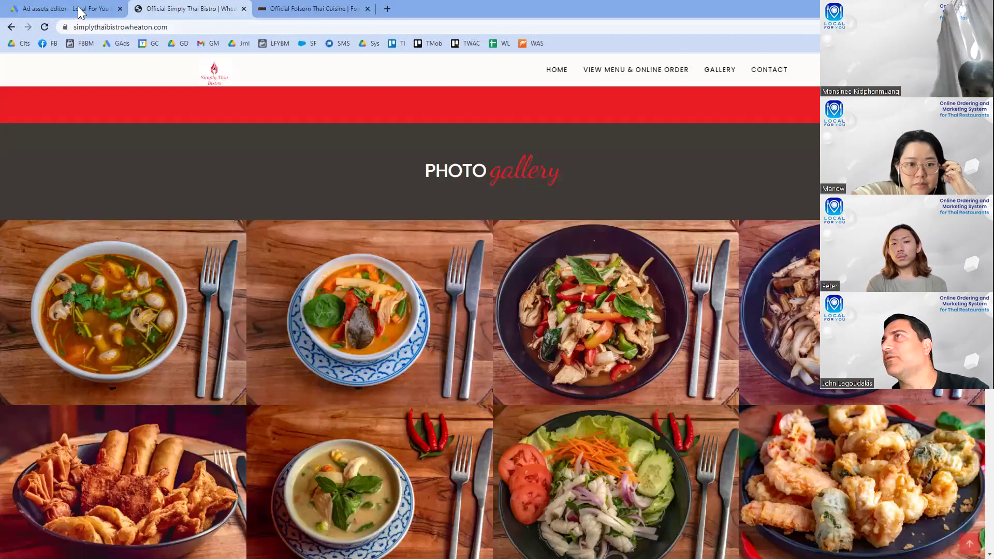
pyautogui.click(81, 9)
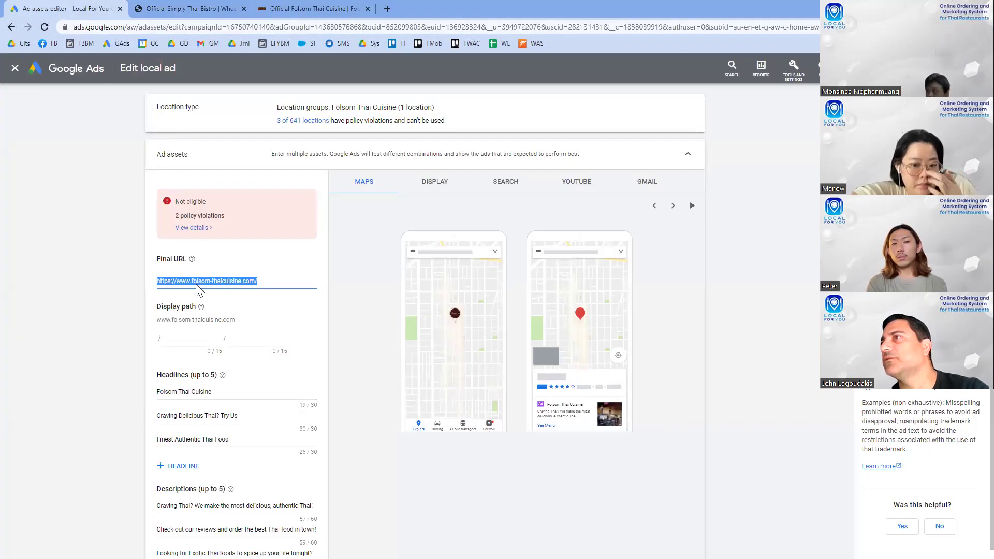
pyautogui.click(307, 8)
pyautogui.moveTo(85, 27); pyautogui.dragTo(126, 31)
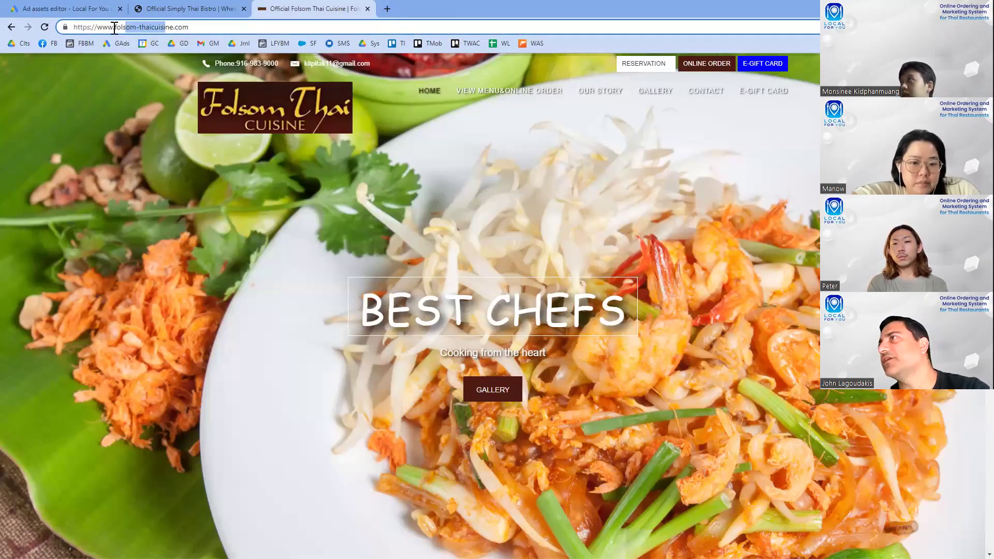
pyautogui.scroll(-8, 381, 291)
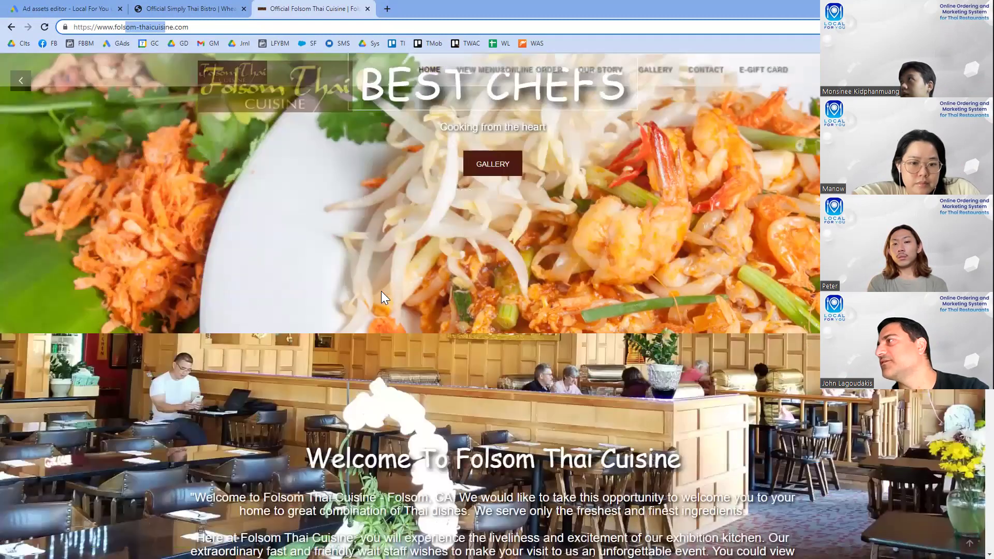
pyautogui.scroll(-3, 381, 291)
pyautogui.scroll(-15, 381, 291)
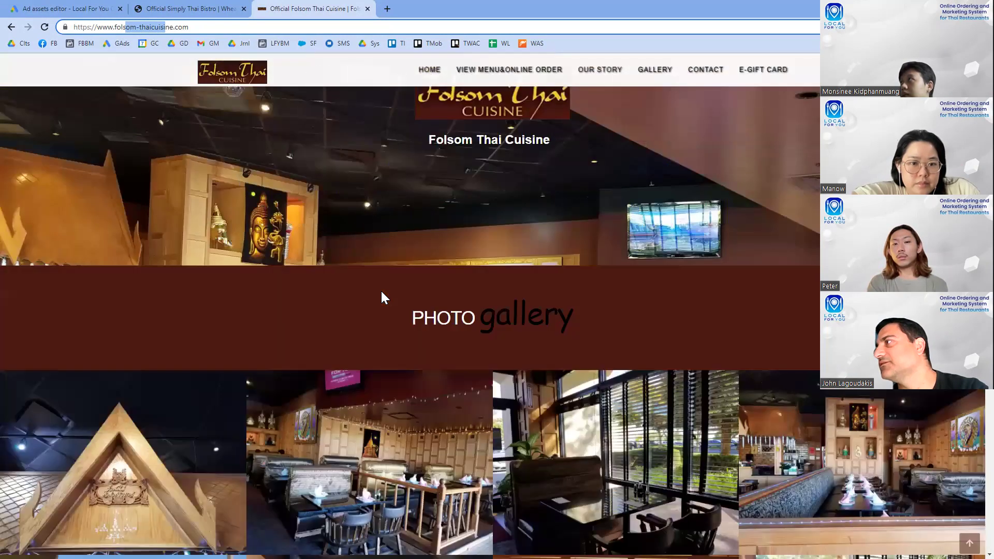
# - Return to the Folsom Thai Cuisine ad editor and review its headlines, descriptions, calls to action, images and videos for policy flags
pyautogui.click(66, 8)
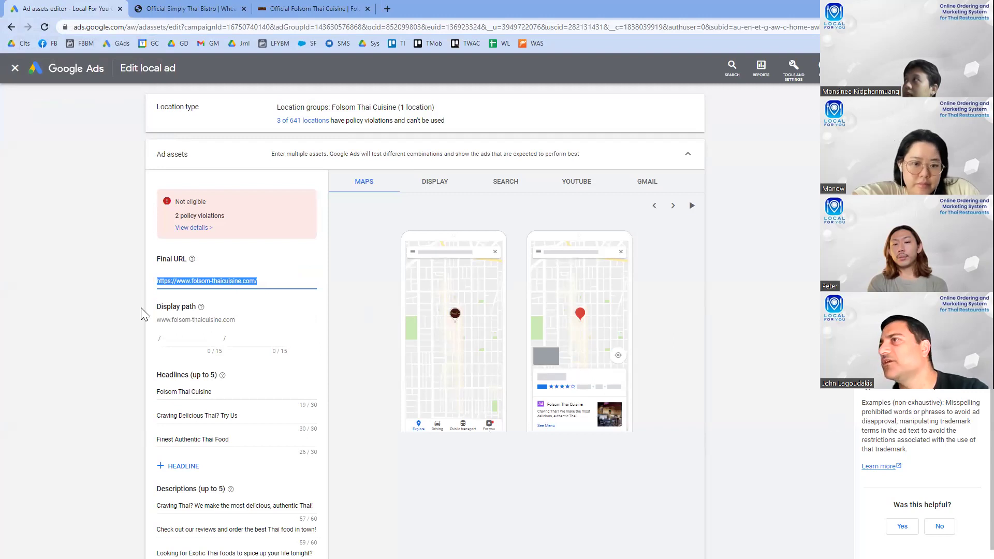
pyautogui.scroll(-3, 212, 392)
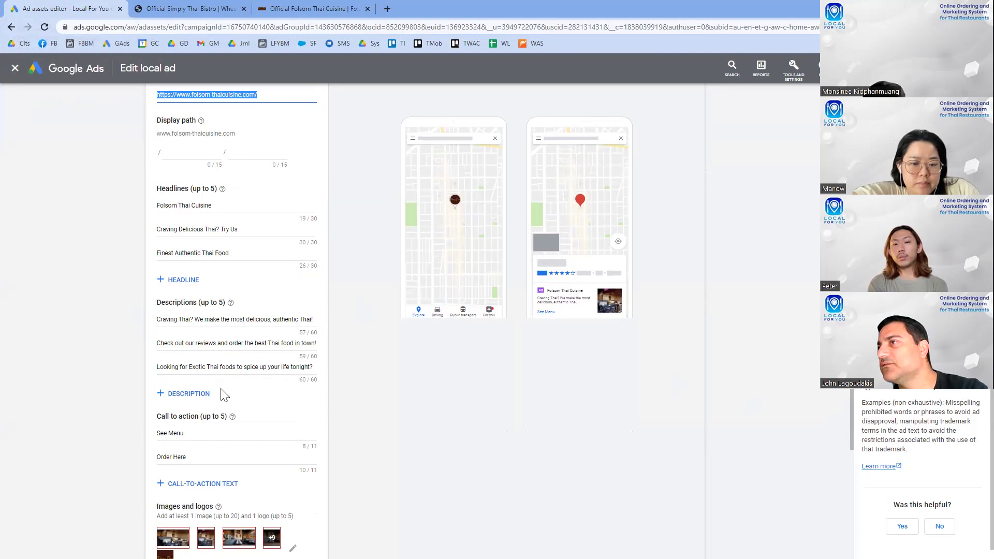
pyautogui.scroll(-1, 226, 403)
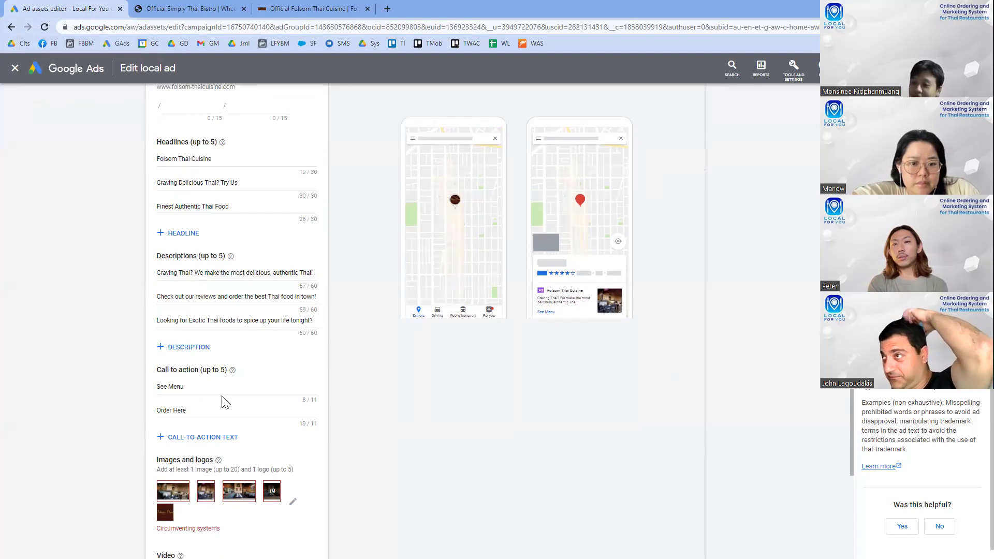
pyautogui.scroll(-3, 225, 402)
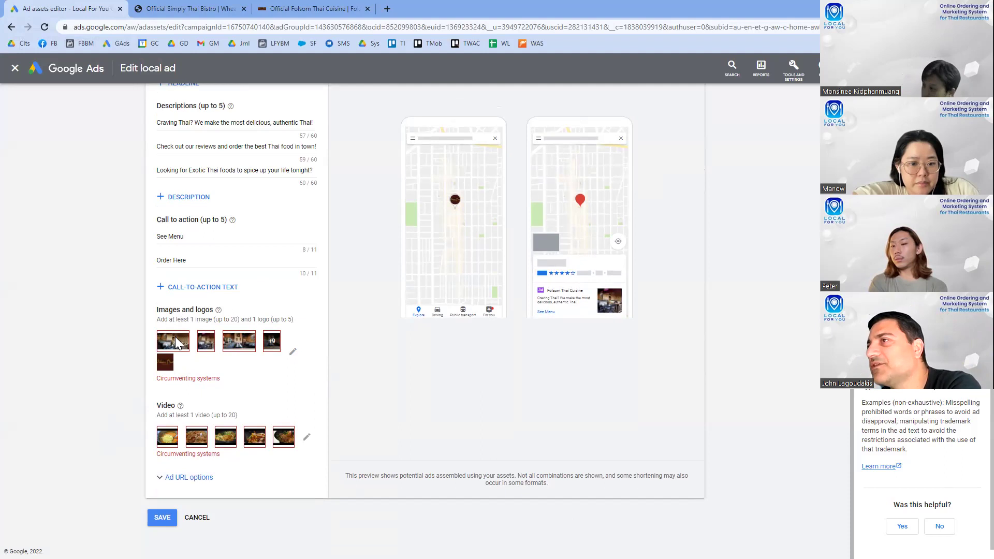
# - Open the Folsom Thai Cuisine ad's image selection and examine the images flagged for Circumventing systems, including their file details
pyautogui.click(294, 355)
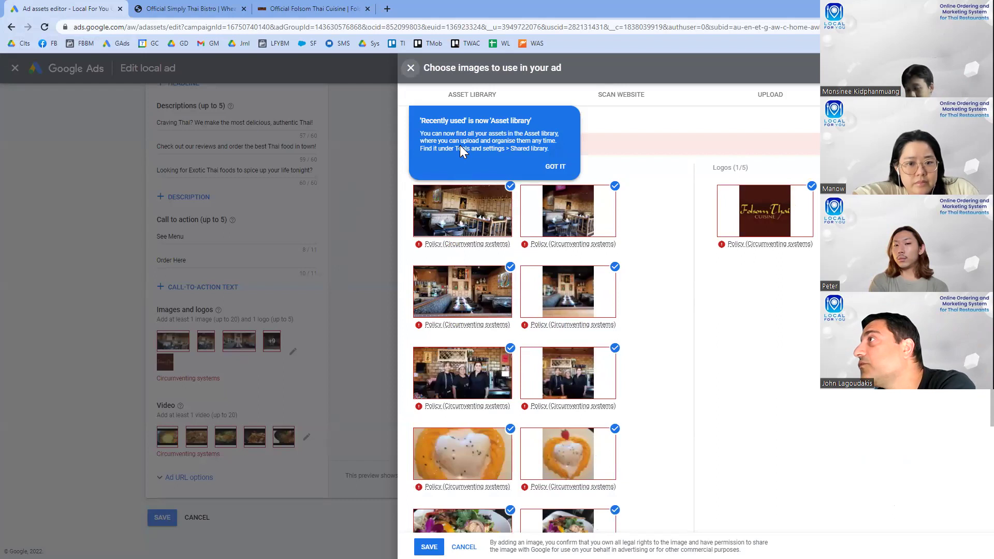
pyautogui.moveTo(447, 193)
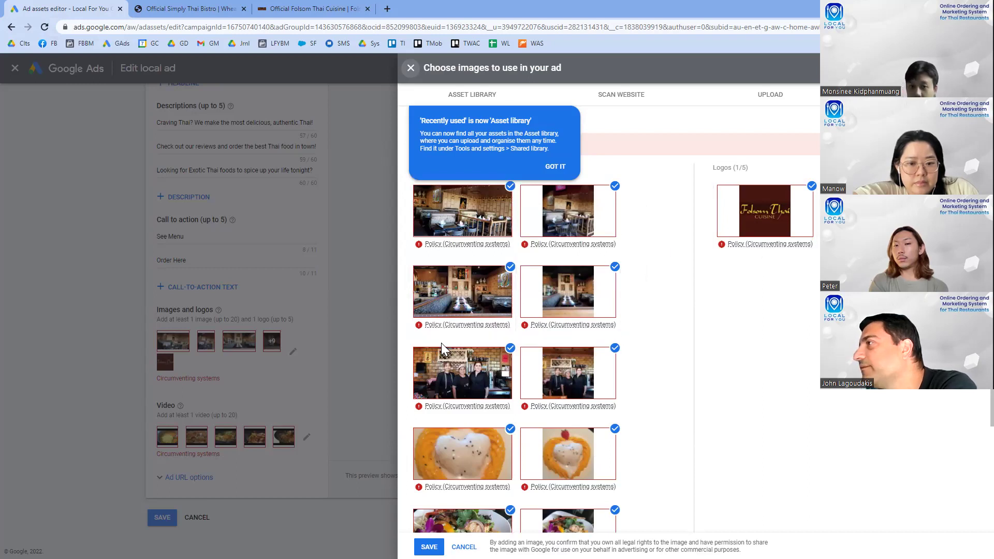
pyautogui.scroll(-2, 441, 343)
pyautogui.moveTo(441, 343)
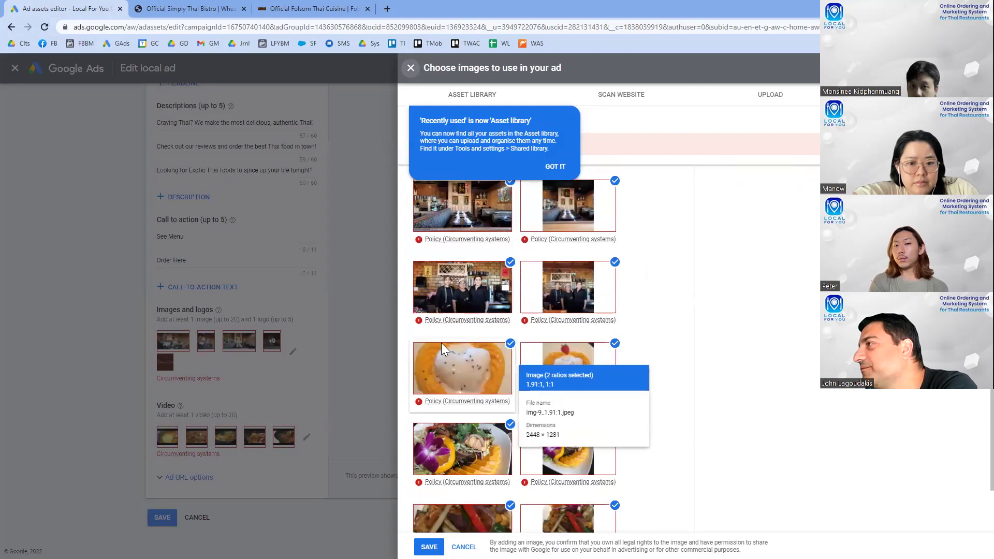
pyautogui.scroll(-1, 445, 422)
pyautogui.moveTo(446, 430)
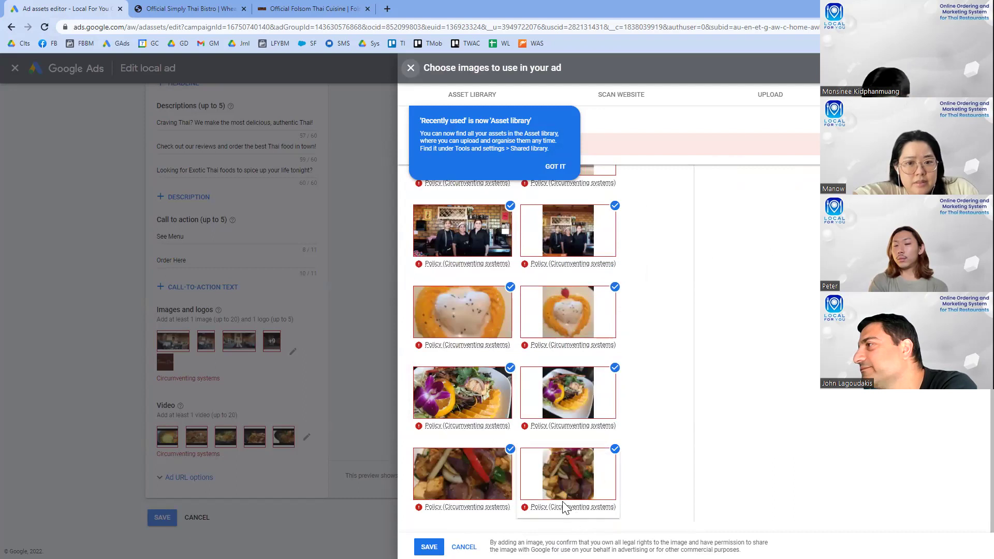
pyautogui.moveTo(532, 483)
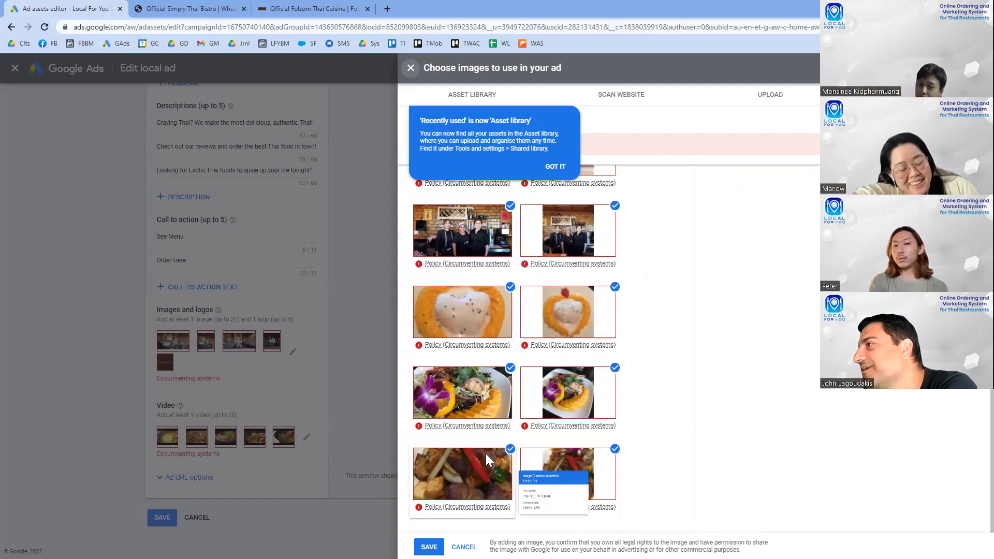
pyautogui.scroll(1, 484, 436)
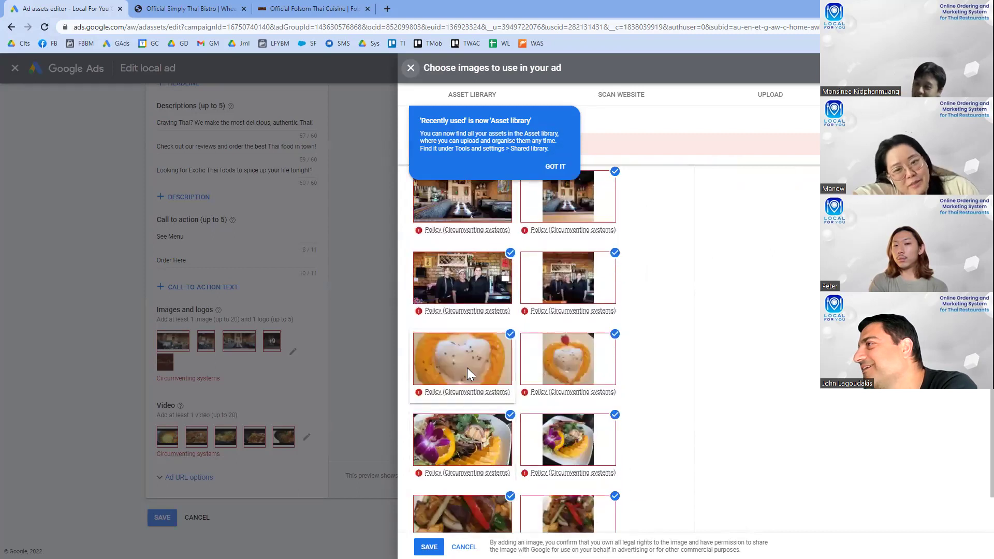
pyautogui.moveTo(467, 367)
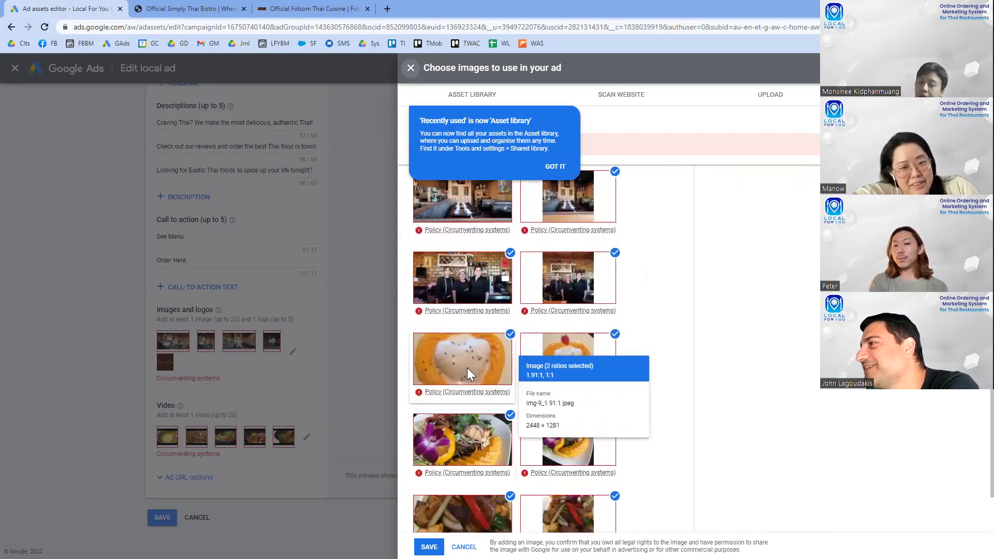
# - Examine the flagged restaurant images in the Folsom ad's image selection, checking a policy notice and the interior photos' crops, file names and dimensions
pyautogui.moveTo(482, 299)
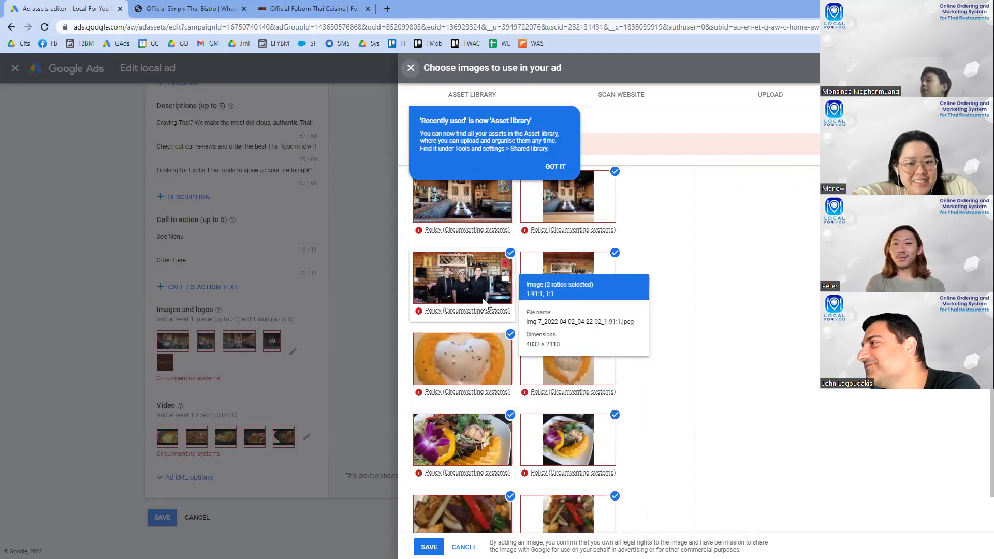
pyautogui.scroll(2, 482, 298)
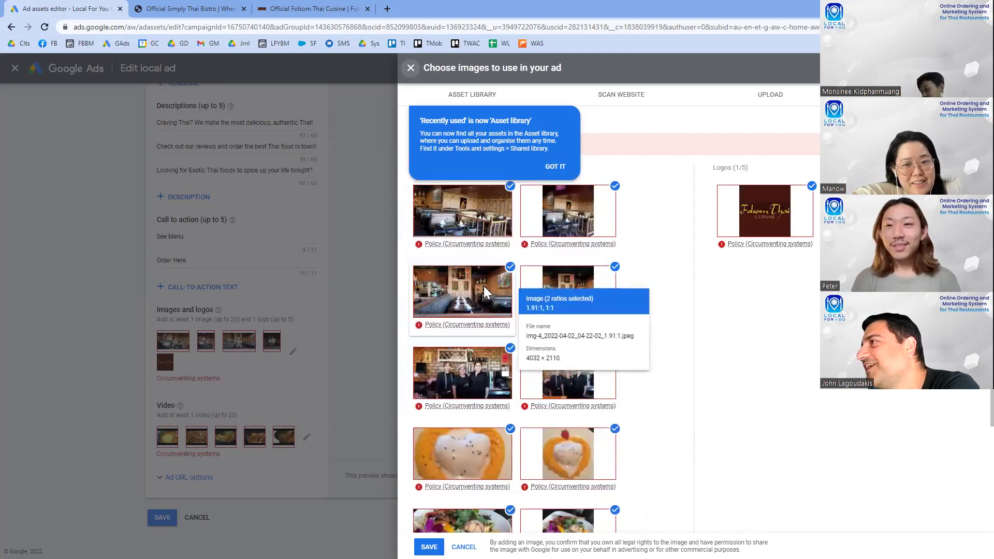
pyautogui.moveTo(503, 245)
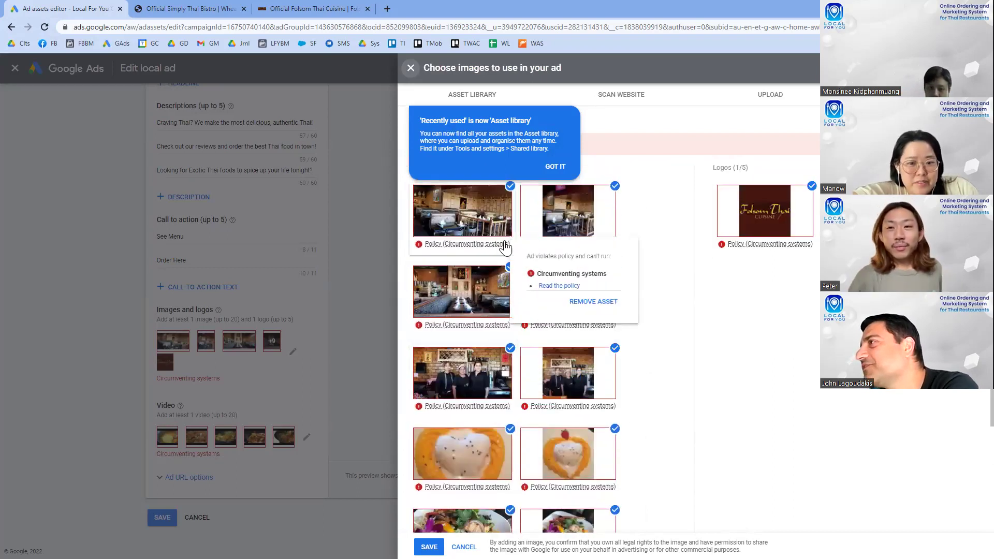
pyautogui.click(467, 228)
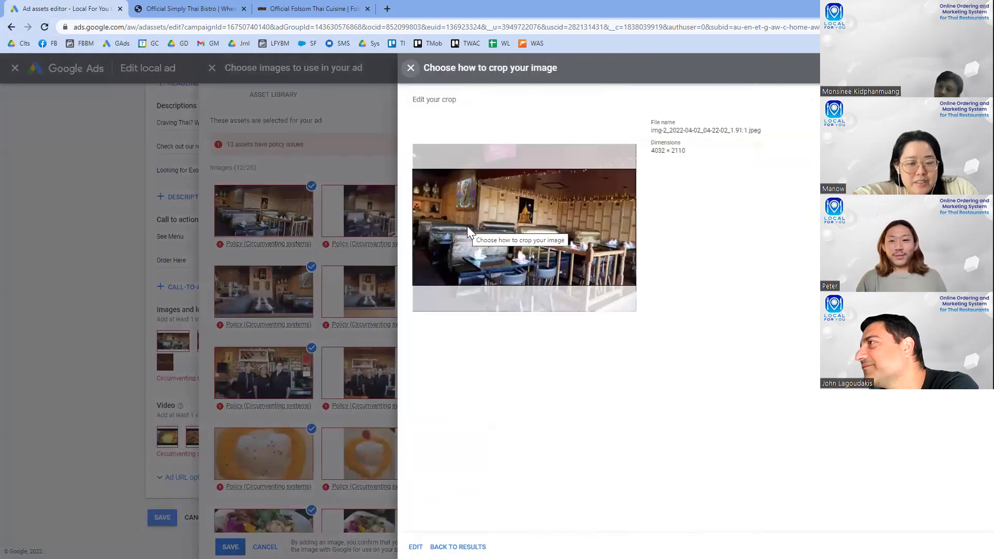
pyautogui.click(368, 222)
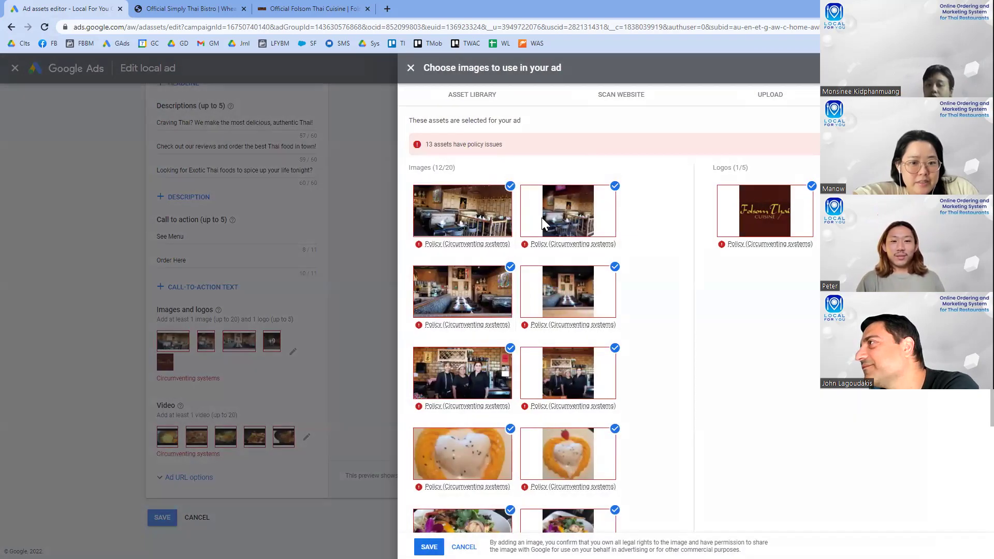
pyautogui.click(568, 215)
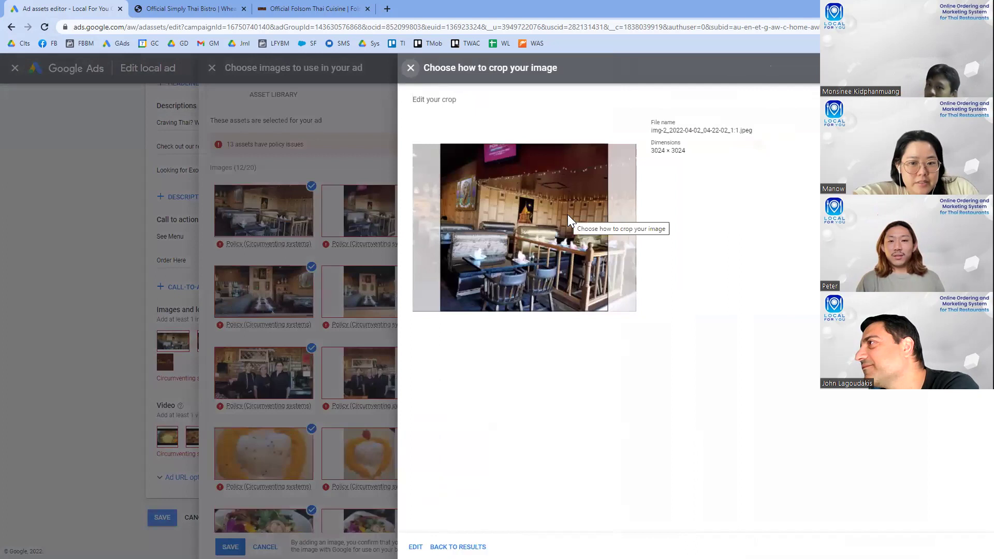
pyautogui.click(276, 288)
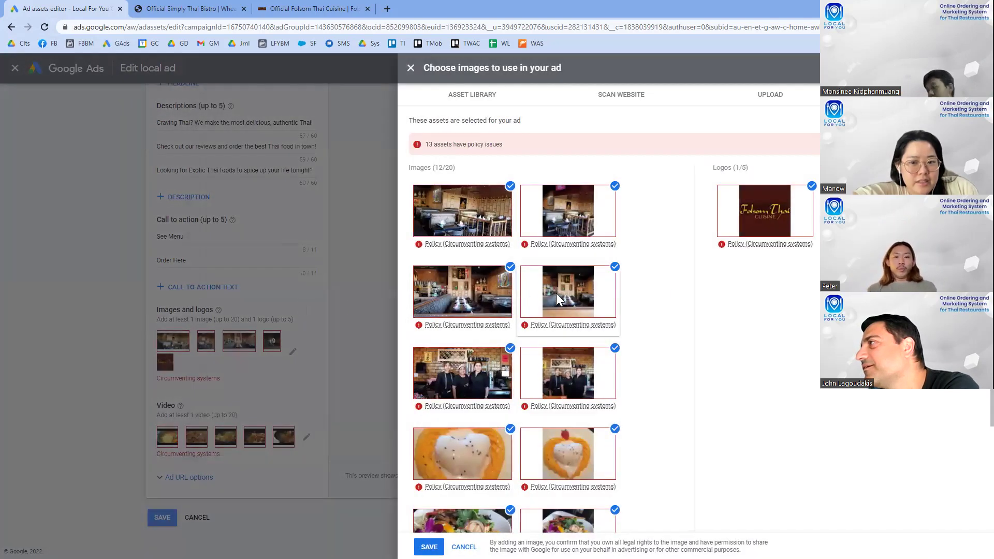
pyautogui.click(556, 293)
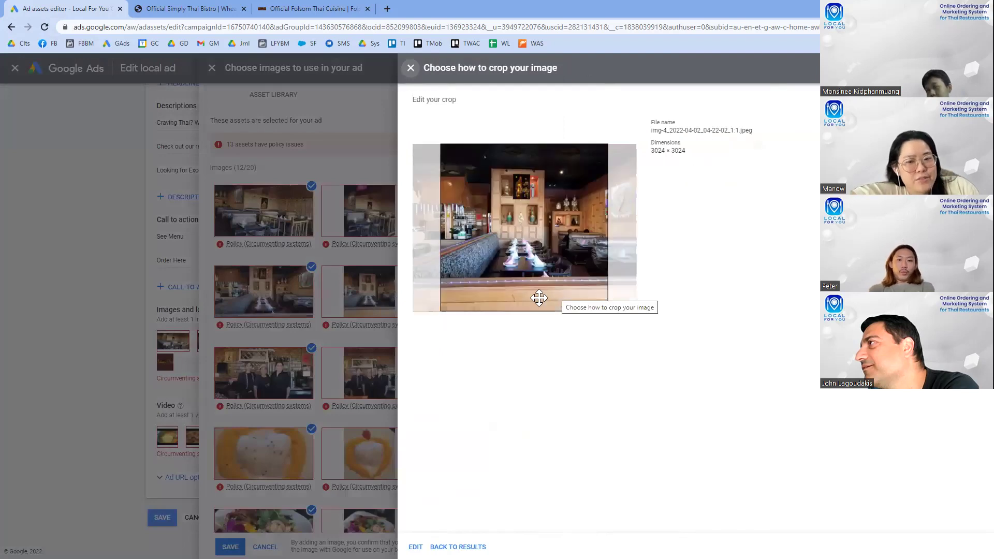
pyautogui.click(410, 68)
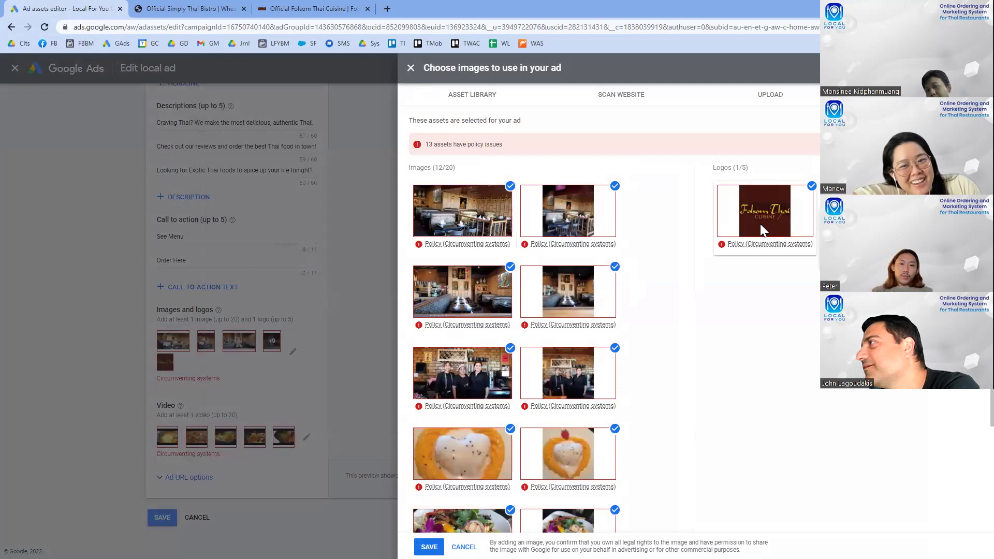
# - Check the Folsom Thai Cuisine logo's crop details and policy flag, and review the flagged food images in the selection
pyautogui.click(761, 226)
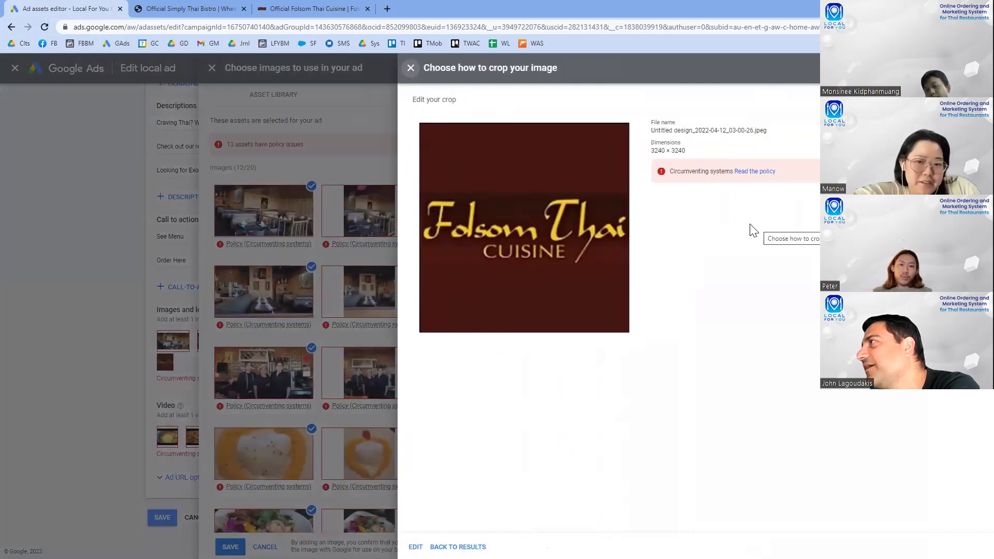
pyautogui.click(410, 68)
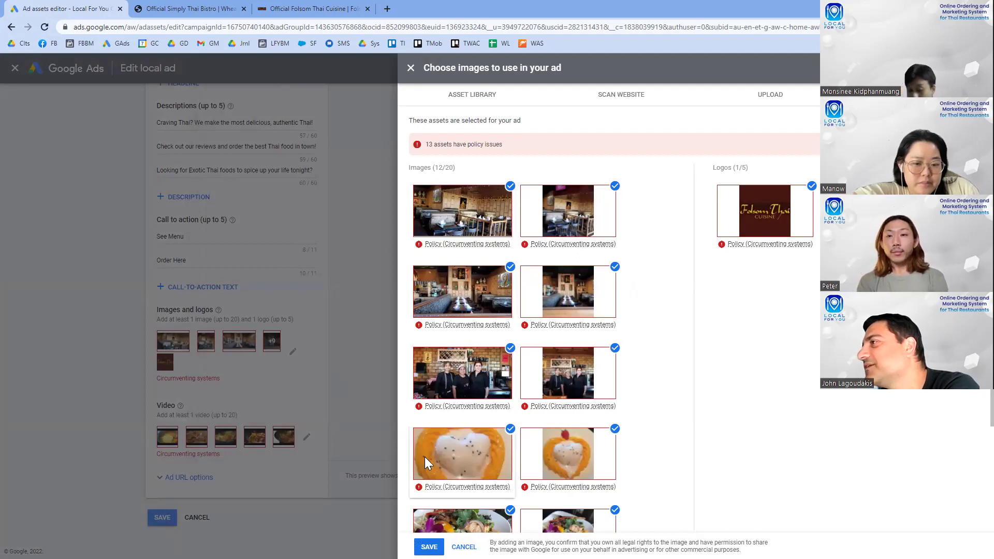
pyautogui.scroll(-3, 425, 457)
pyautogui.moveTo(425, 456)
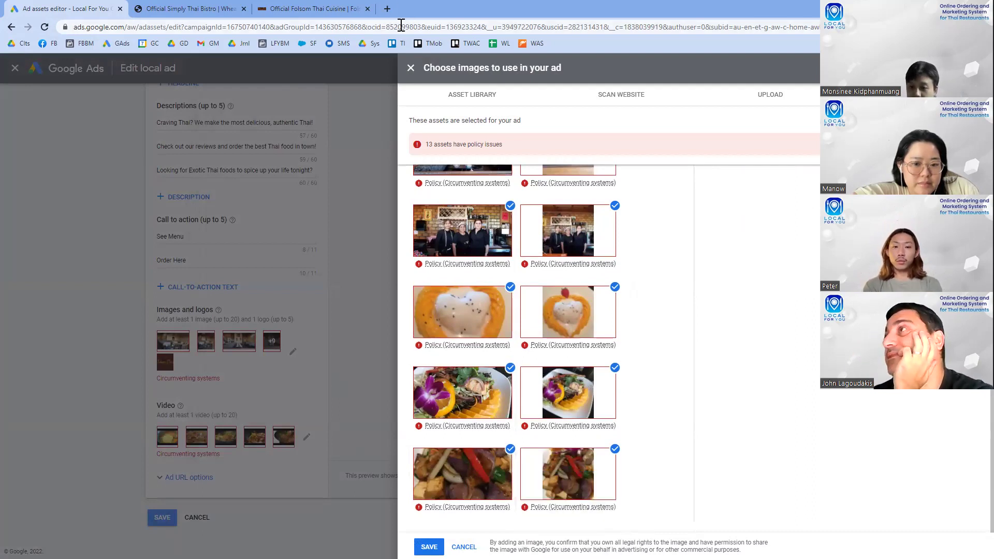
# - Look back through the Folsom website's gallery and home banner, glance at the Simply Thai Bistro gallery, and return to the ad's image selection
pyautogui.click(279, 12)
pyautogui.scroll(5, 548, 370)
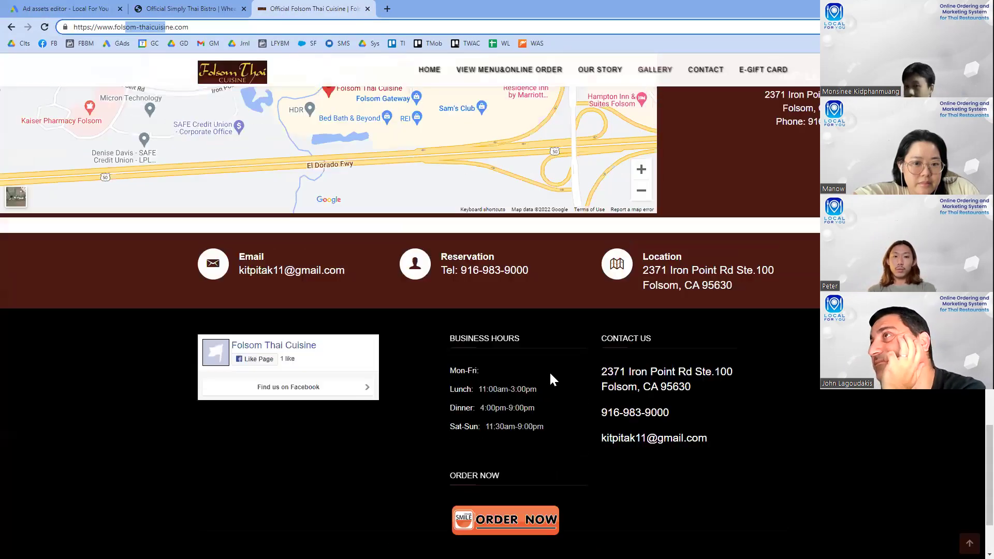
pyautogui.scroll(7, 549, 373)
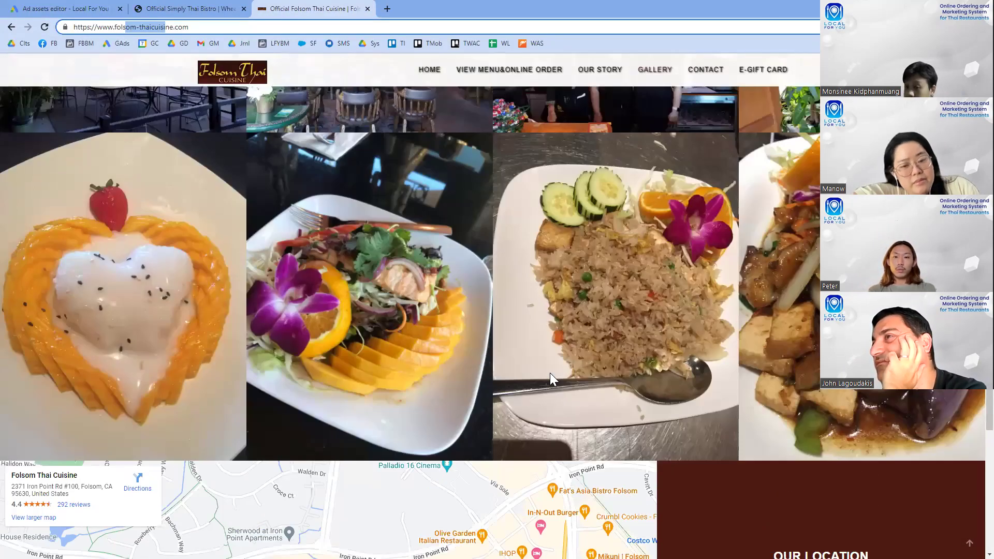
pyautogui.scroll(12, 550, 373)
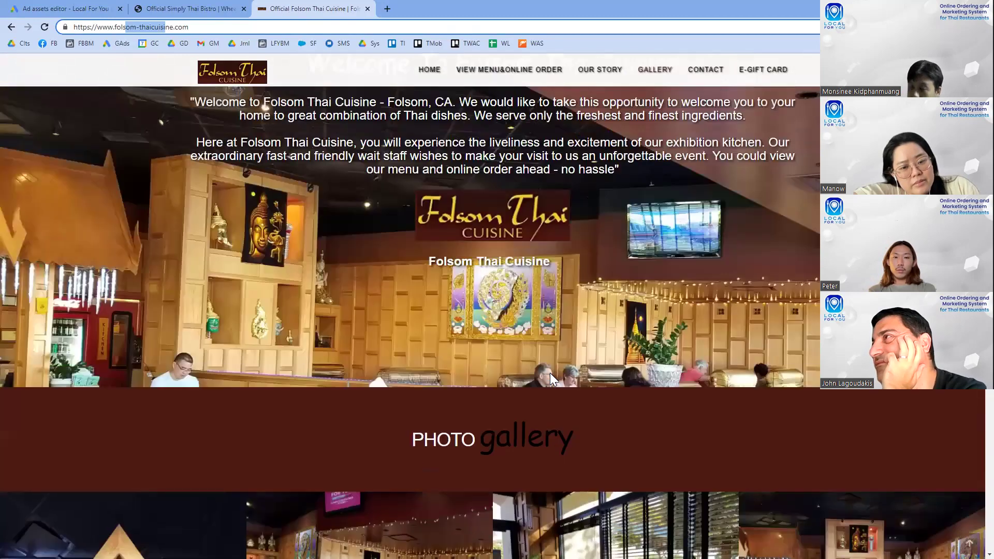
pyautogui.scroll(7, 550, 373)
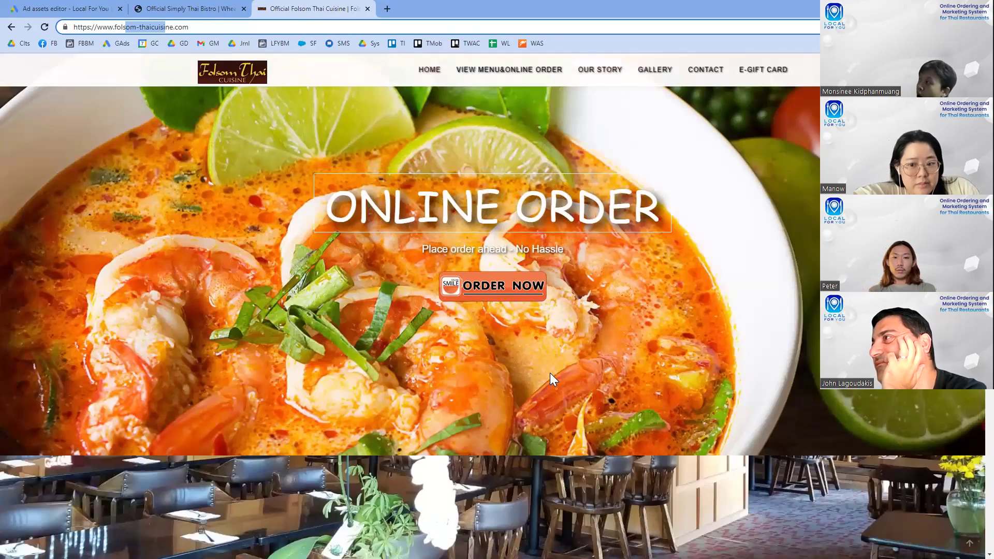
pyautogui.scroll(1, 549, 372)
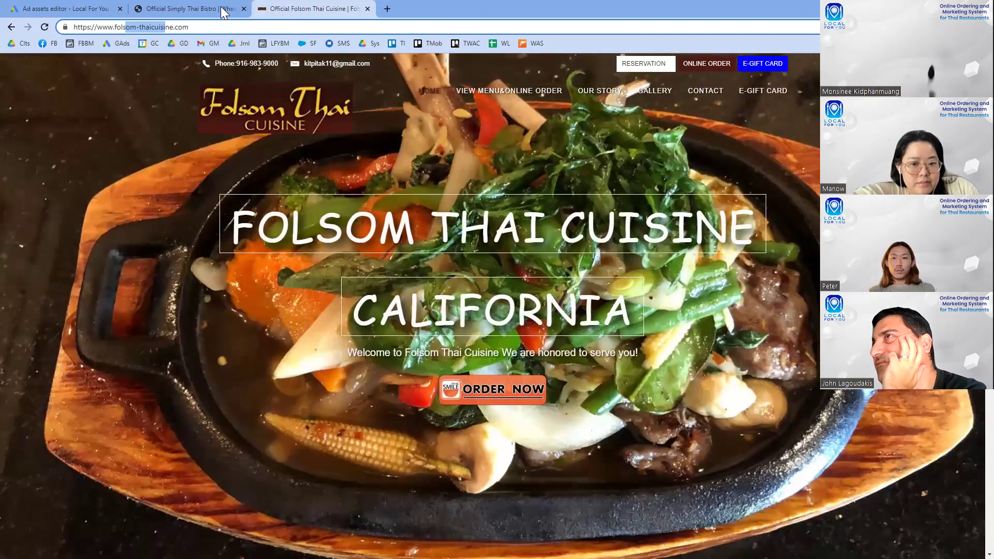
pyautogui.click(222, 7)
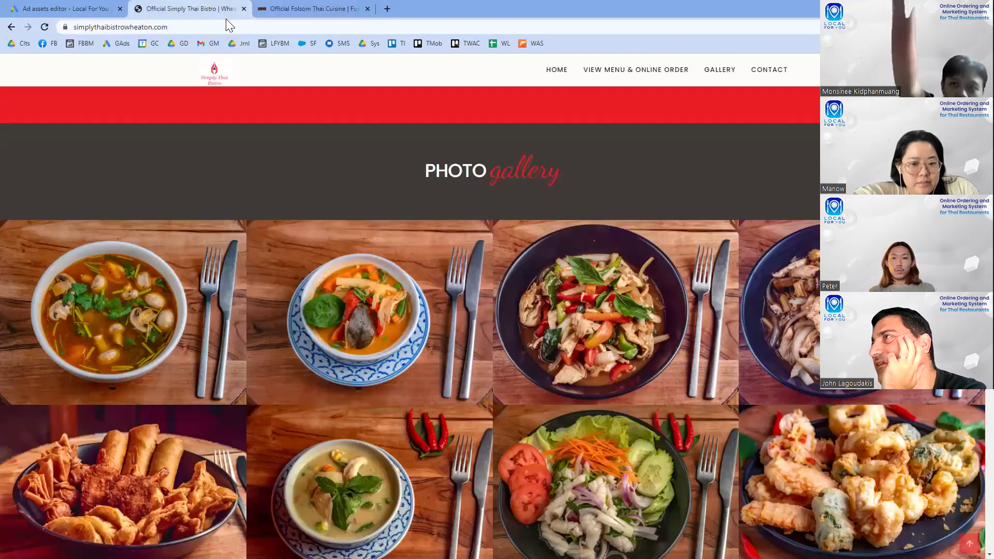
pyautogui.click(88, 11)
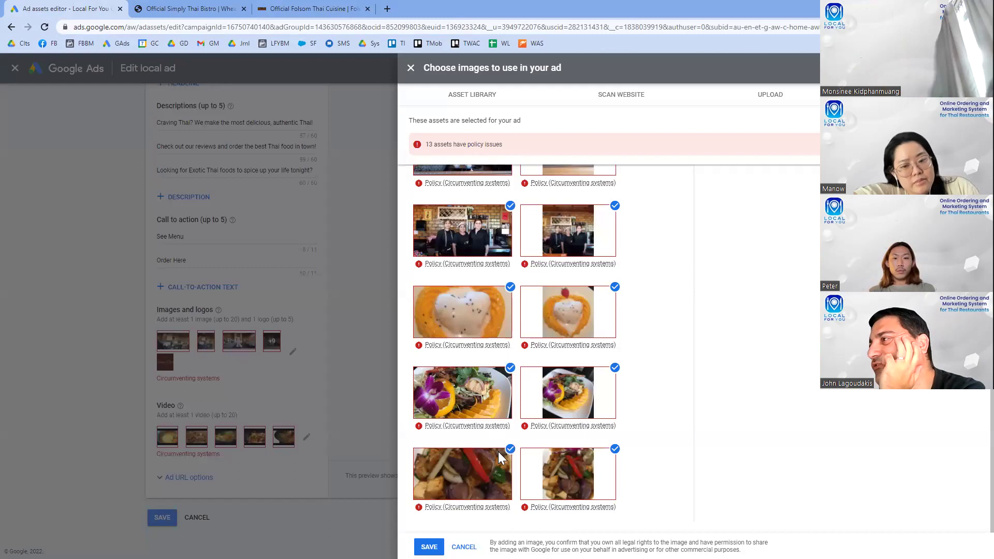
# - Close the image selection and the local ad editor without saving, and look over the account's overview page
pyautogui.moveTo(451, 509)
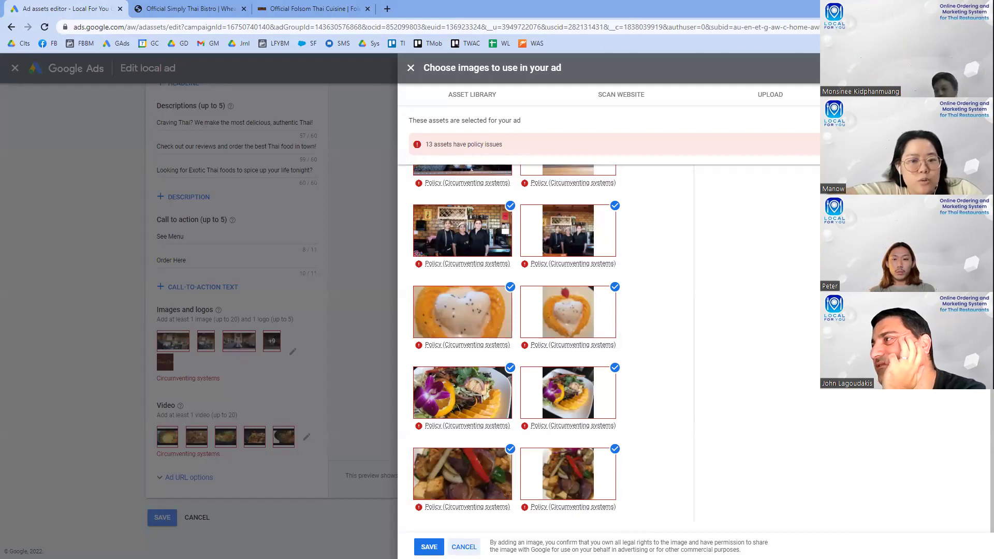
pyautogui.click(464, 547)
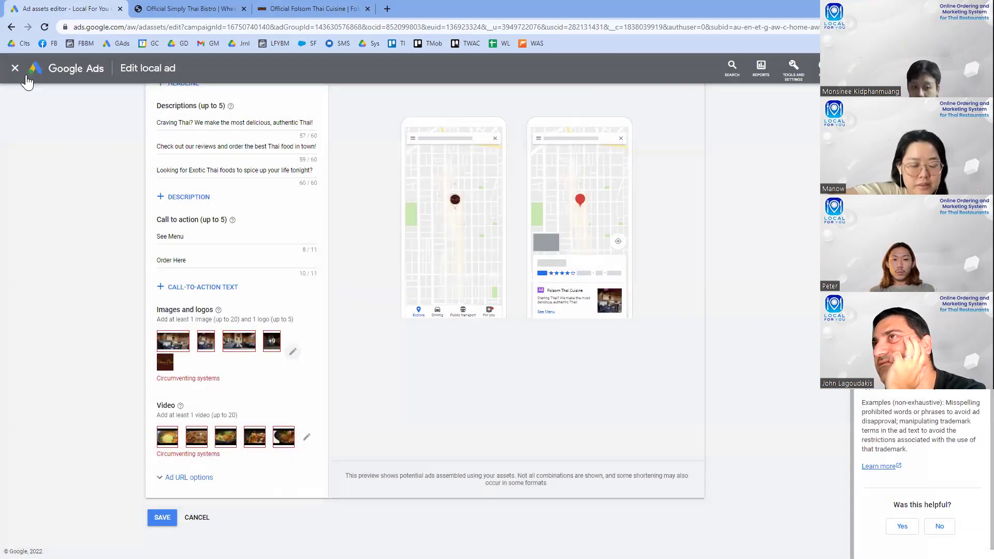
pyautogui.click(15, 67)
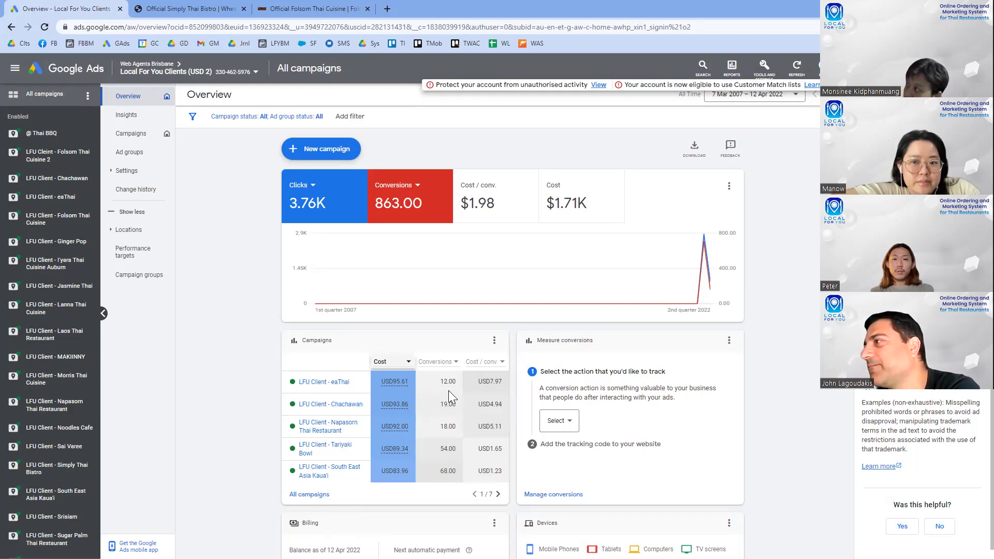
pyautogui.scroll(-8, 234, 355)
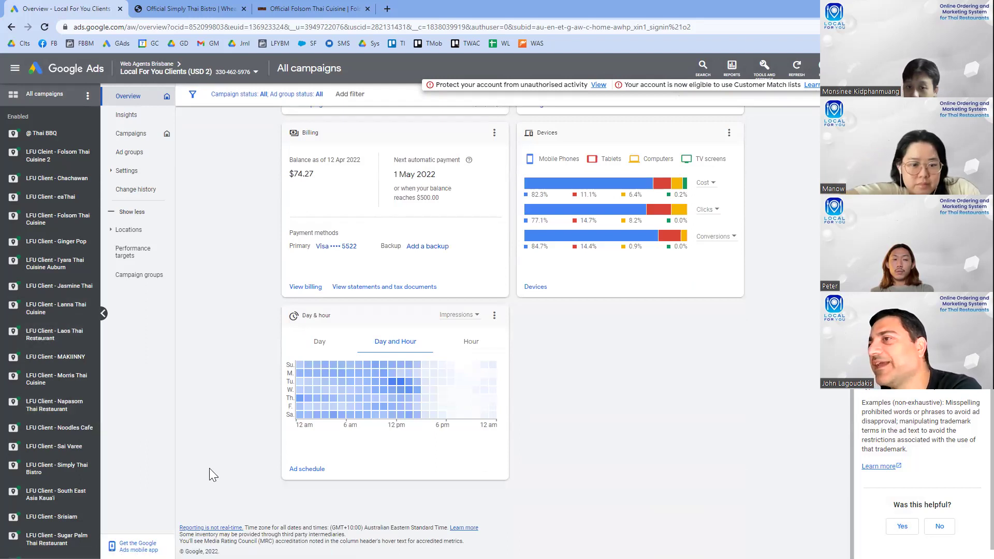
pyautogui.scroll(8, 209, 468)
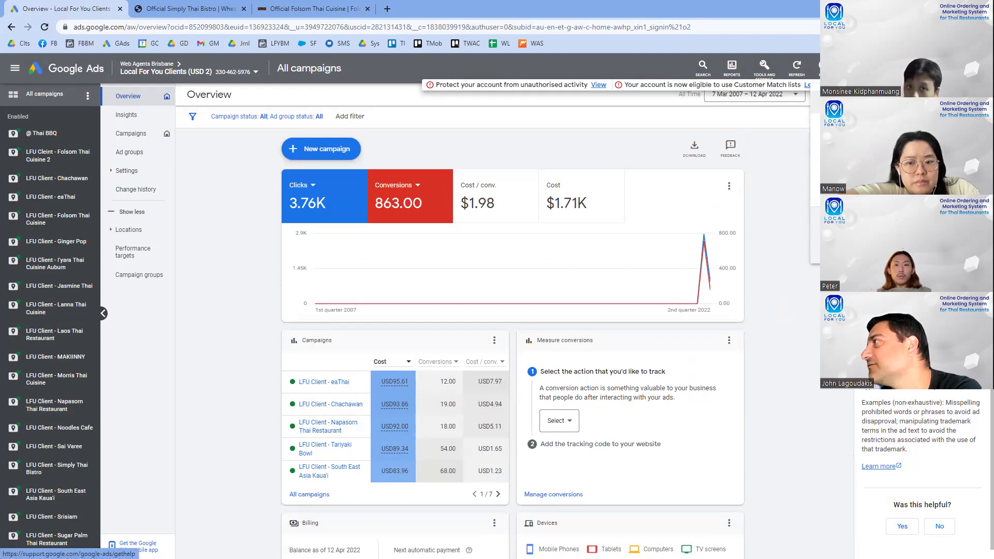
# - Start a Google Ads support request about Circumventing Systems, open the related community thread in a new tab, and proceed to the account choice
pyautogui.click(849, 103)
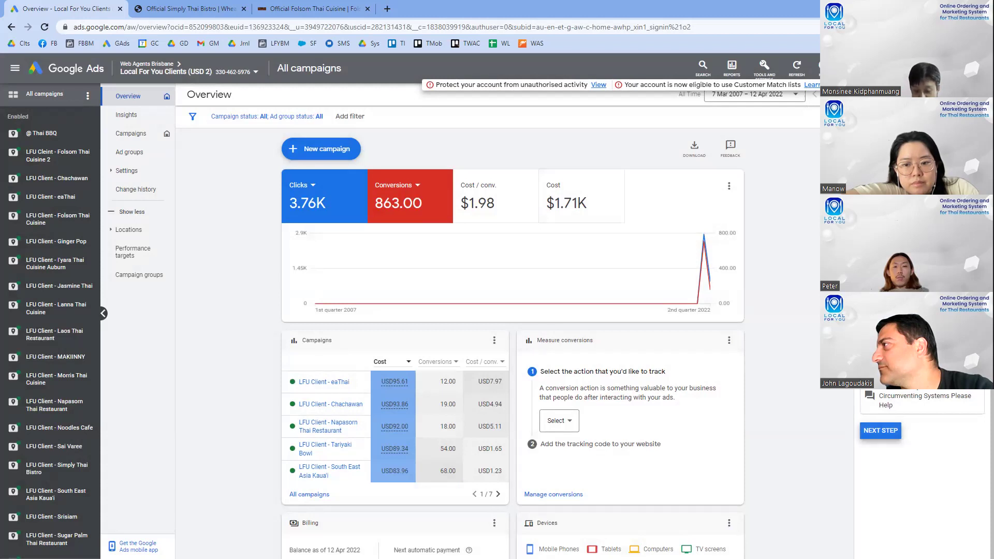
pyautogui.click(880, 430)
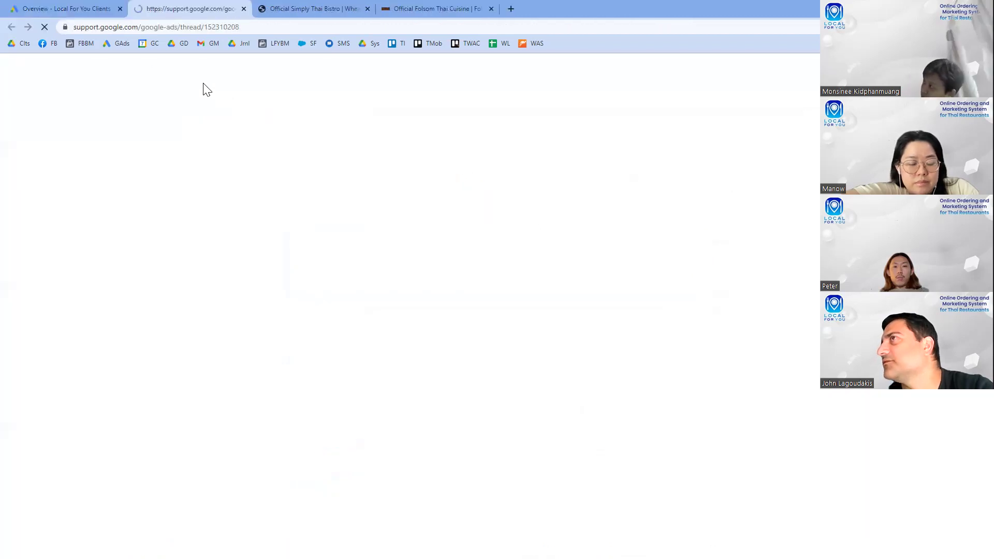
pyautogui.click(73, 11)
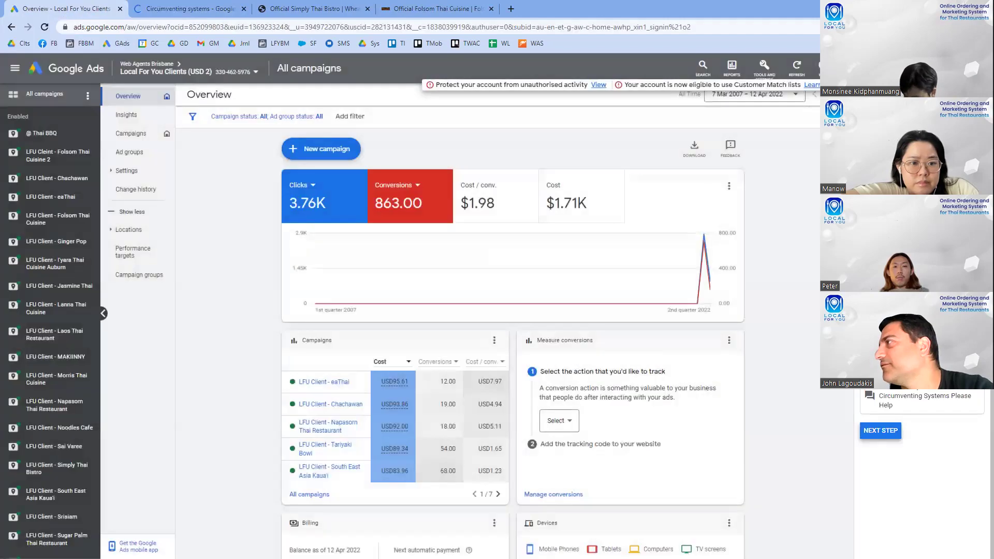
pyautogui.click(884, 436)
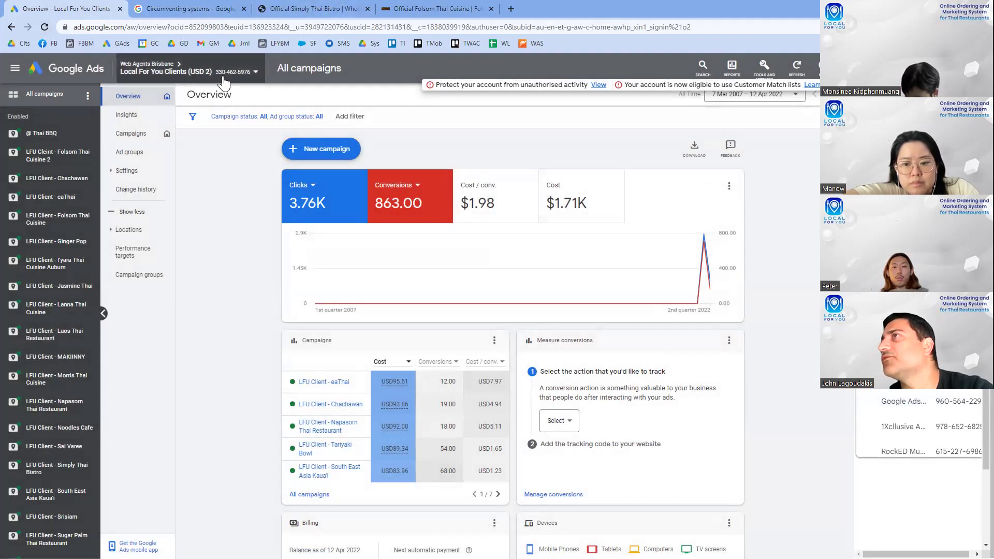
# - Choose the Web Agents account from the support request's account list and look through the available contact options
pyautogui.scroll(-1, 921, 412)
pyautogui.scroll(-3, 921, 411)
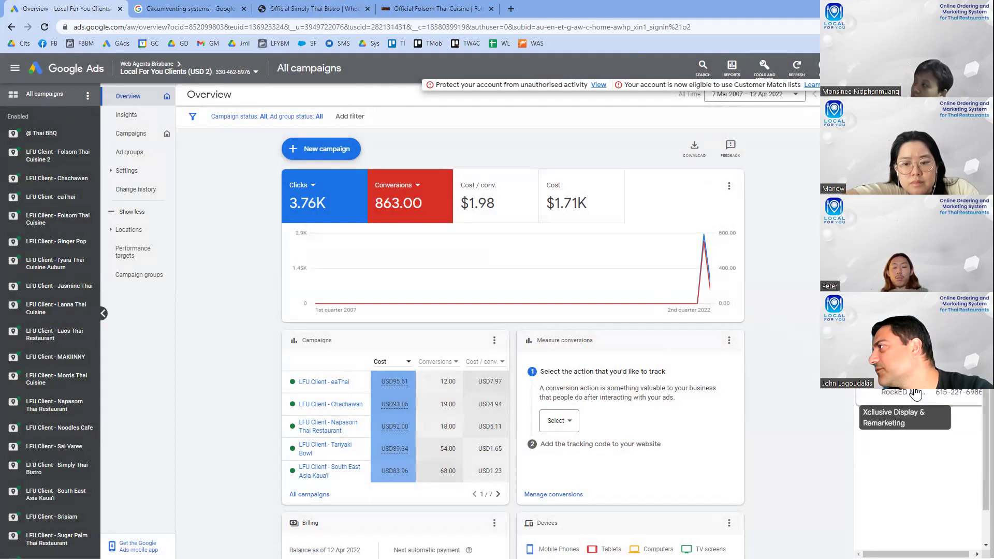
pyautogui.scroll(1, 916, 395)
pyautogui.scroll(2, 916, 394)
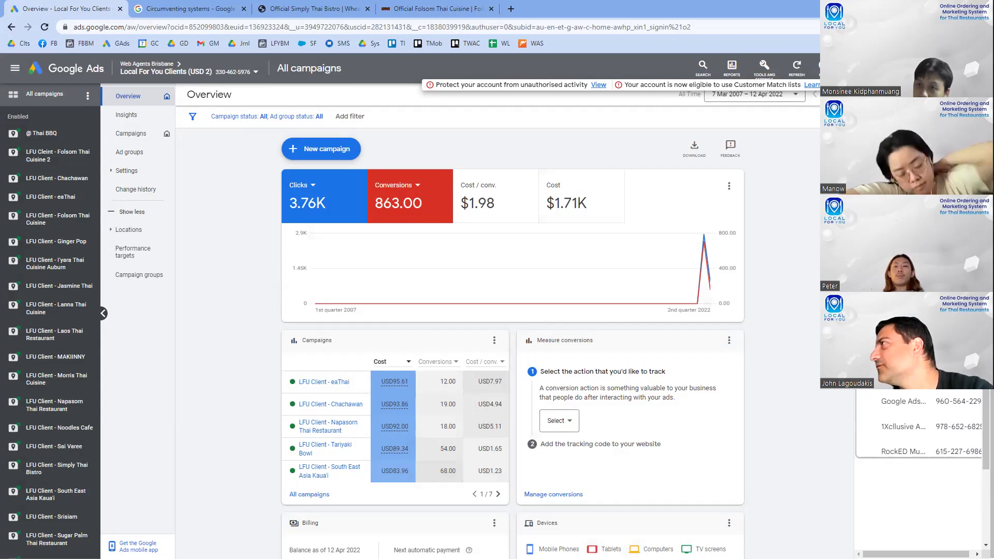
pyautogui.scroll(-2, 930, 432)
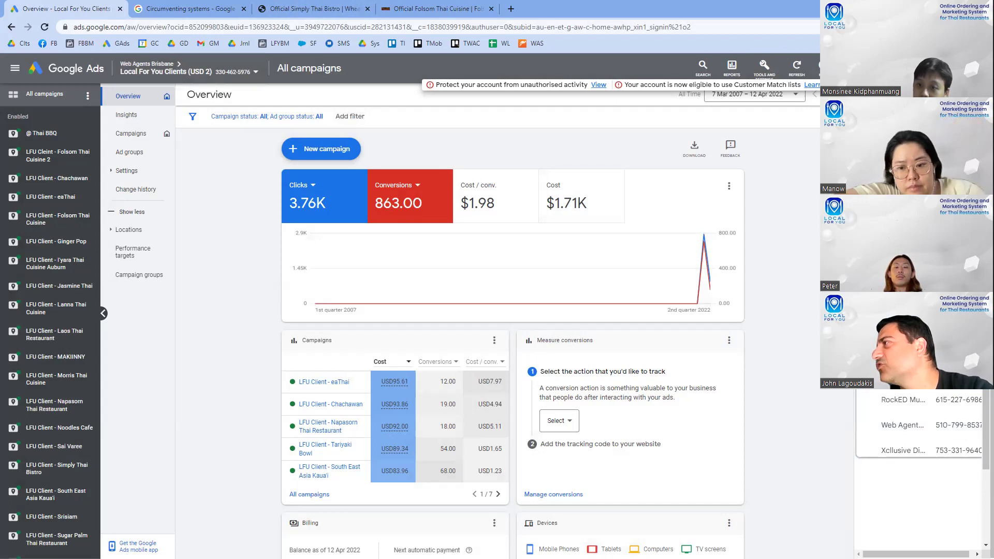
pyautogui.moveTo(239, 87)
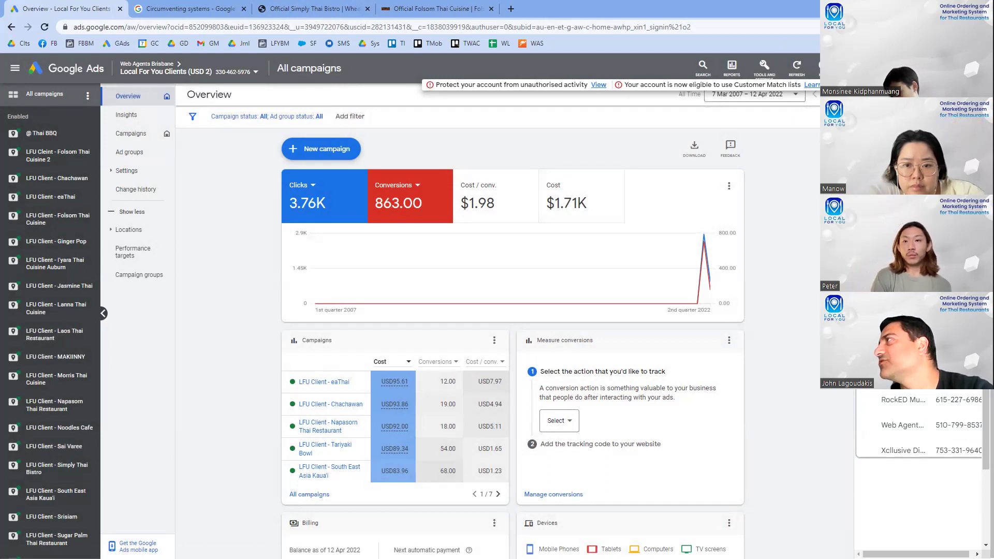
pyautogui.scroll(1, 960, 393)
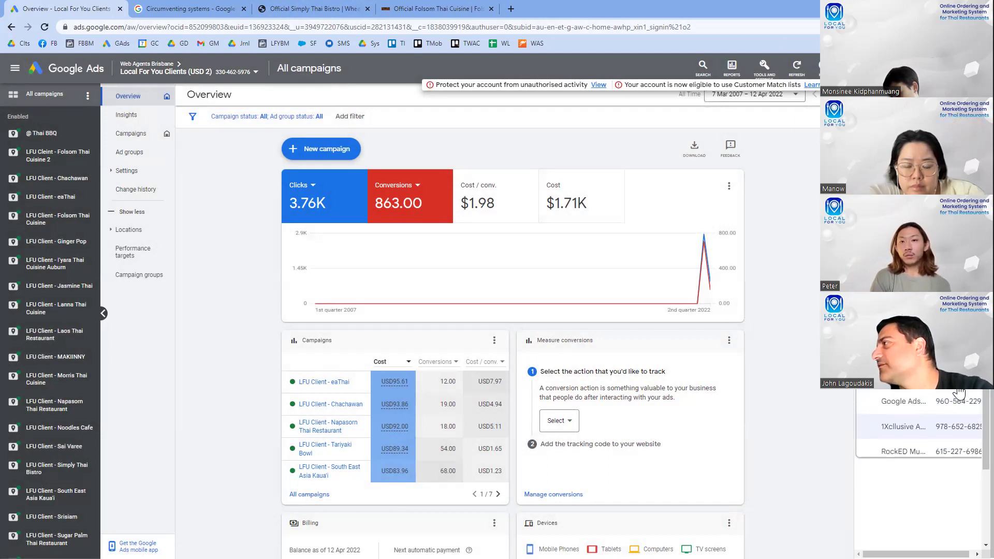
pyautogui.scroll(-1, 959, 394)
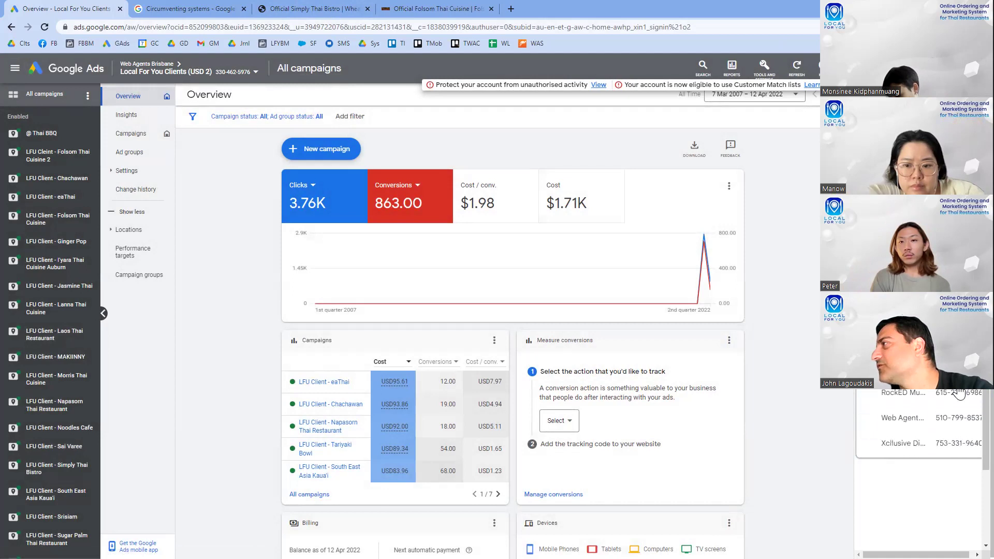
pyautogui.click(958, 427)
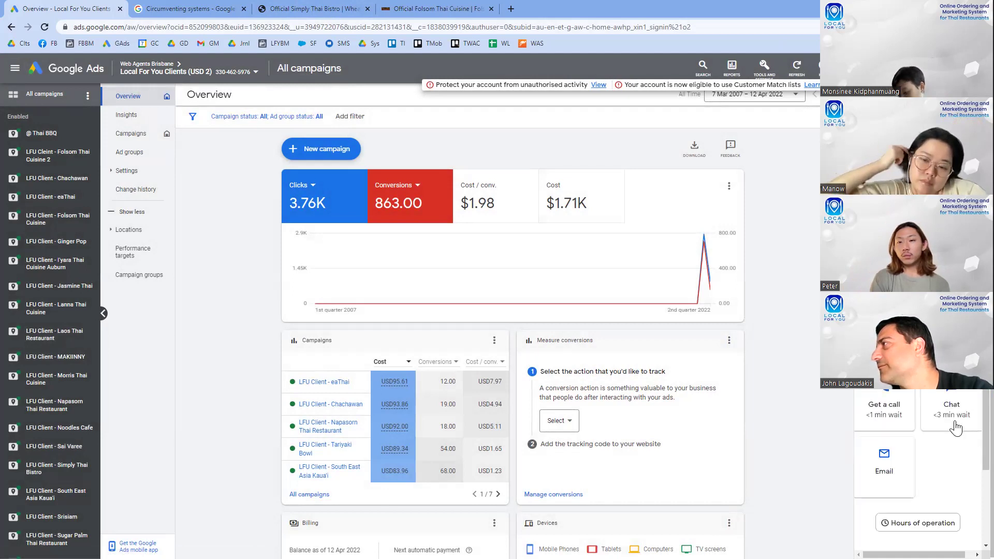
pyautogui.scroll(-2, 957, 428)
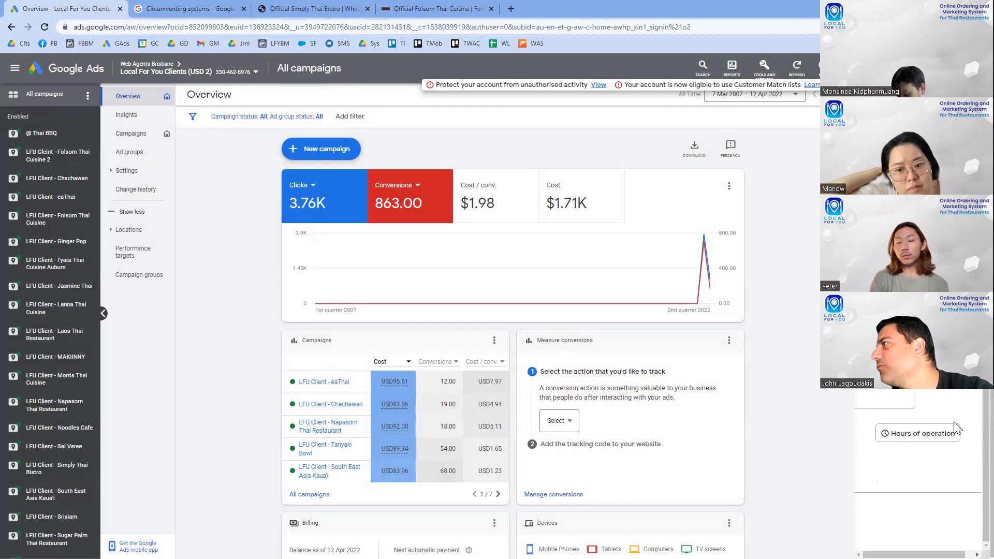